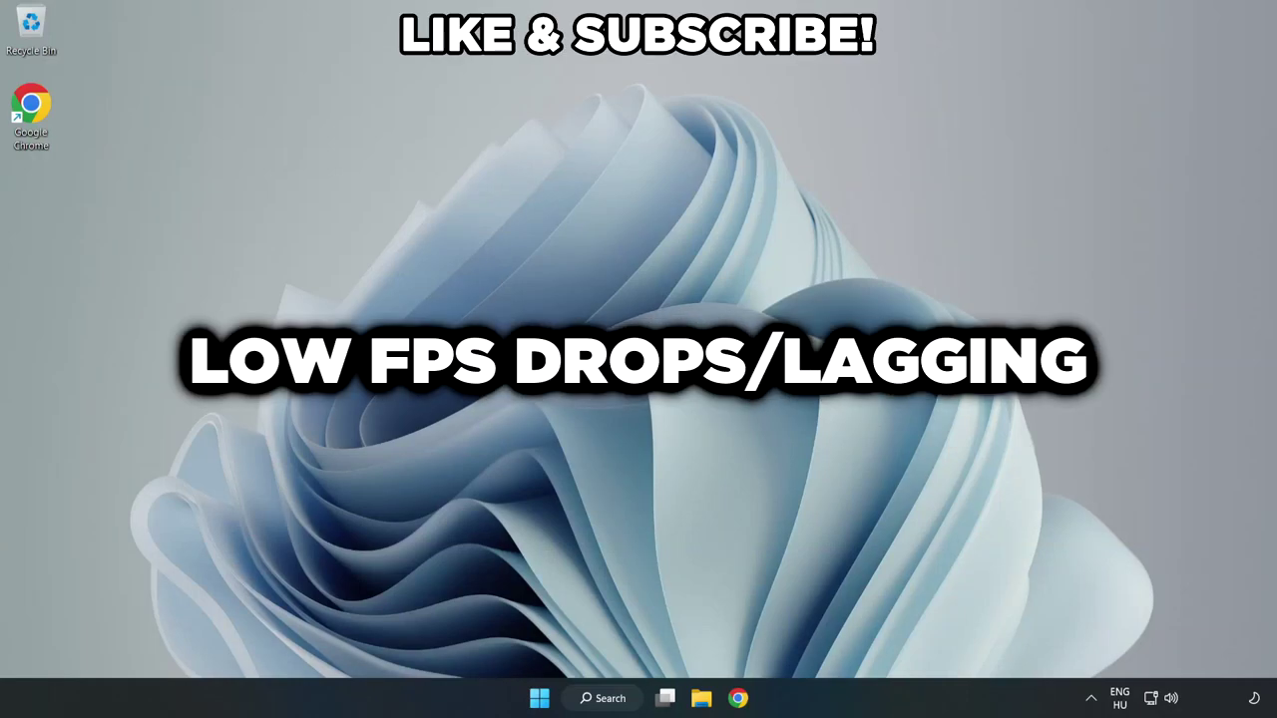
- Find the Edit power plan settings through Windows search and switch the active power plan to High performance
{"action": "left_click", "coordinate": [607, 698]}
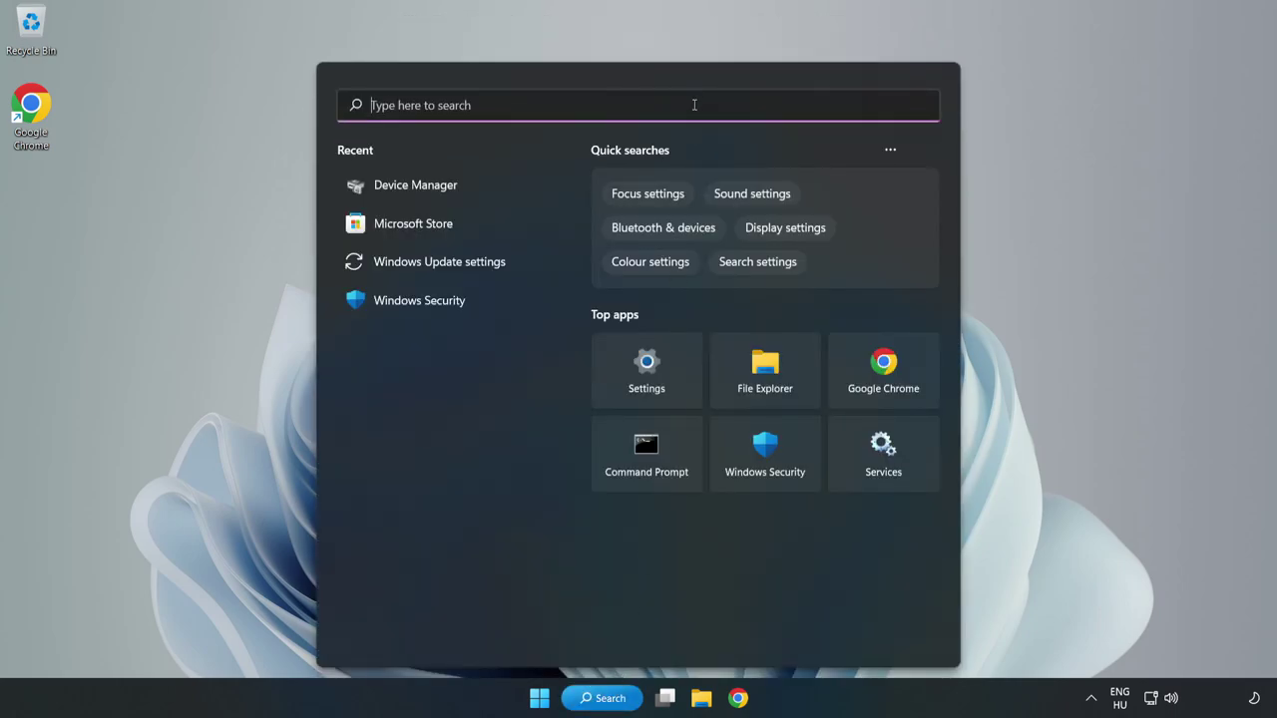
{"action": "type", "text": "edit "}
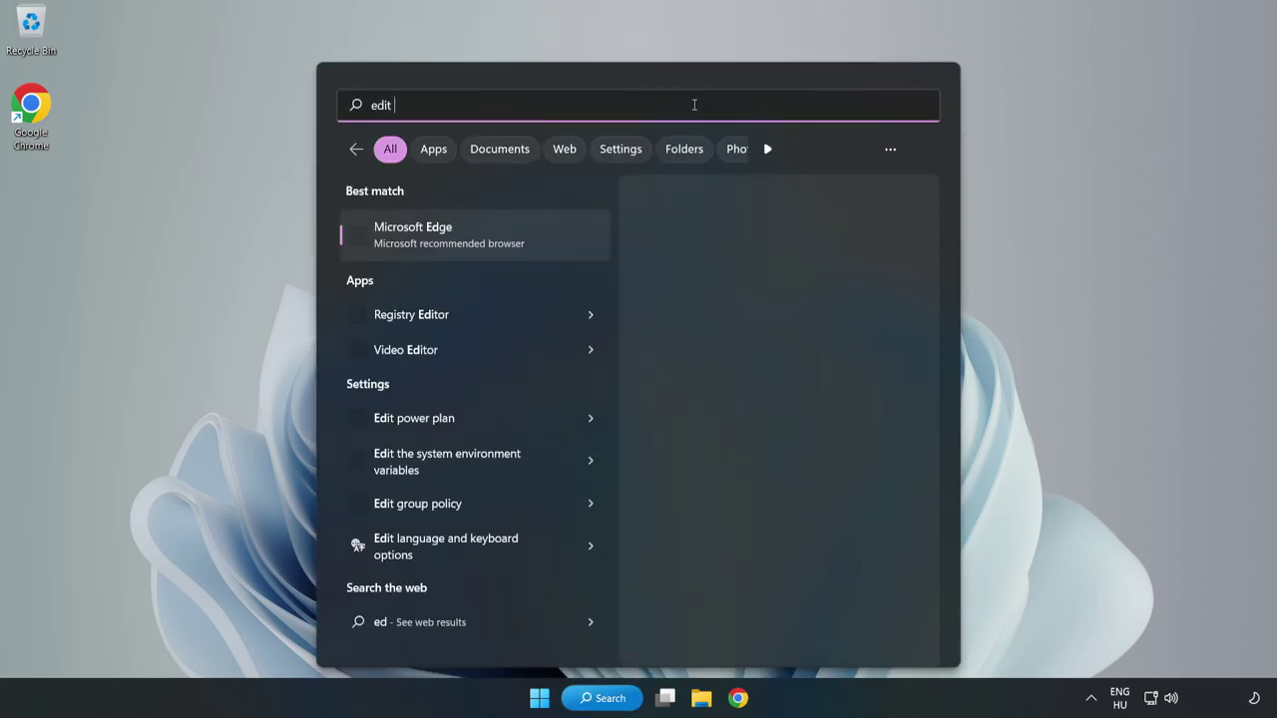
{"action": "type", "text": "power pla"}
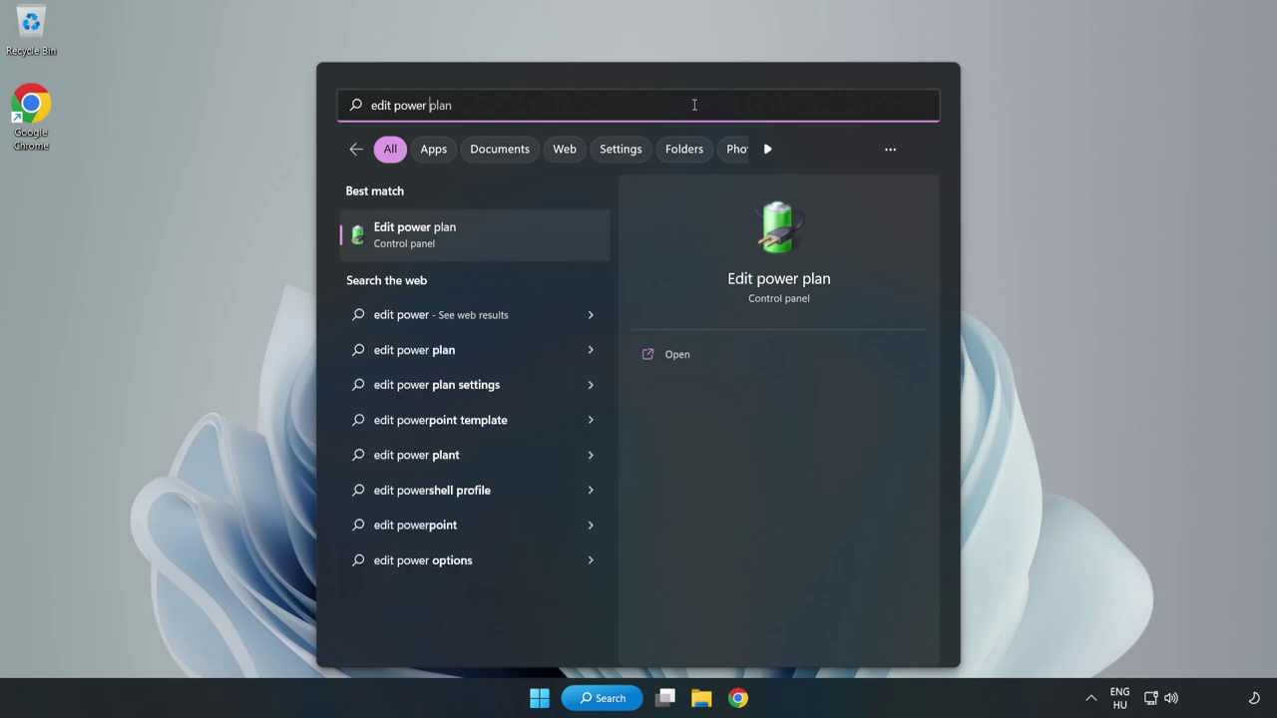
{"action": "type", "text": "n"}
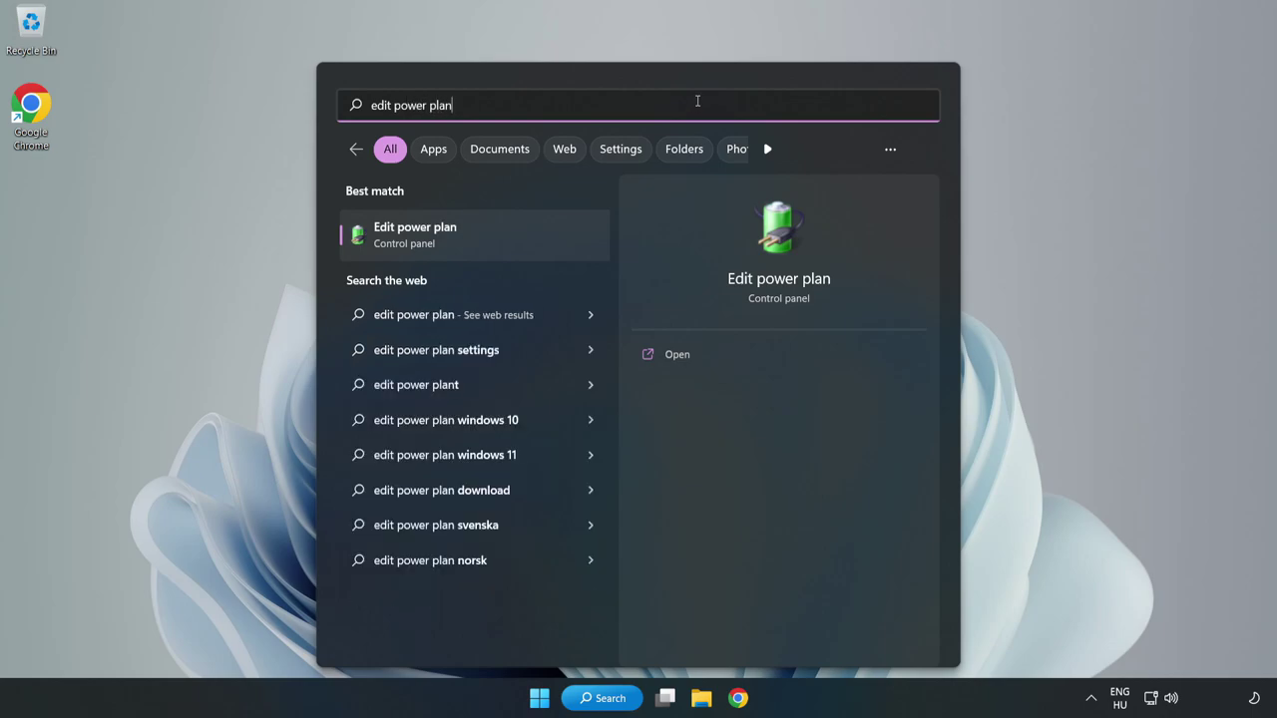
{"action": "left_click", "coordinate": [483, 239]}
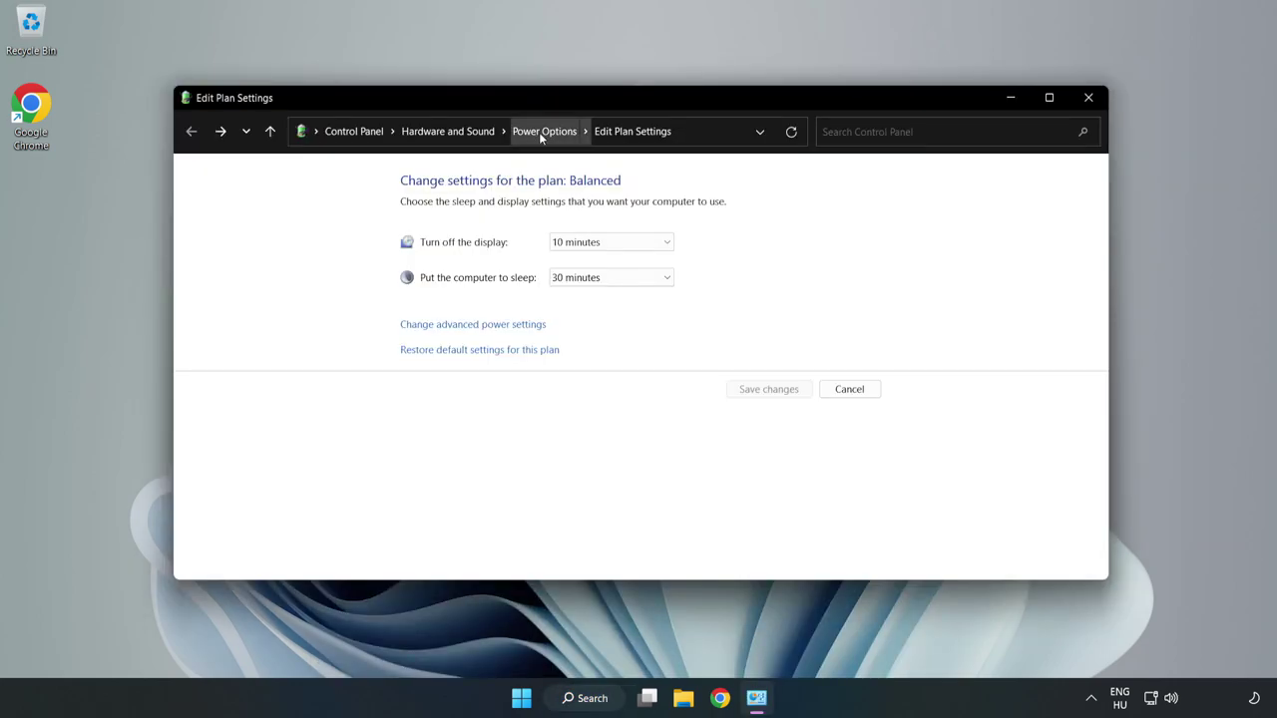
{"action": "left_click", "coordinate": [541, 135]}
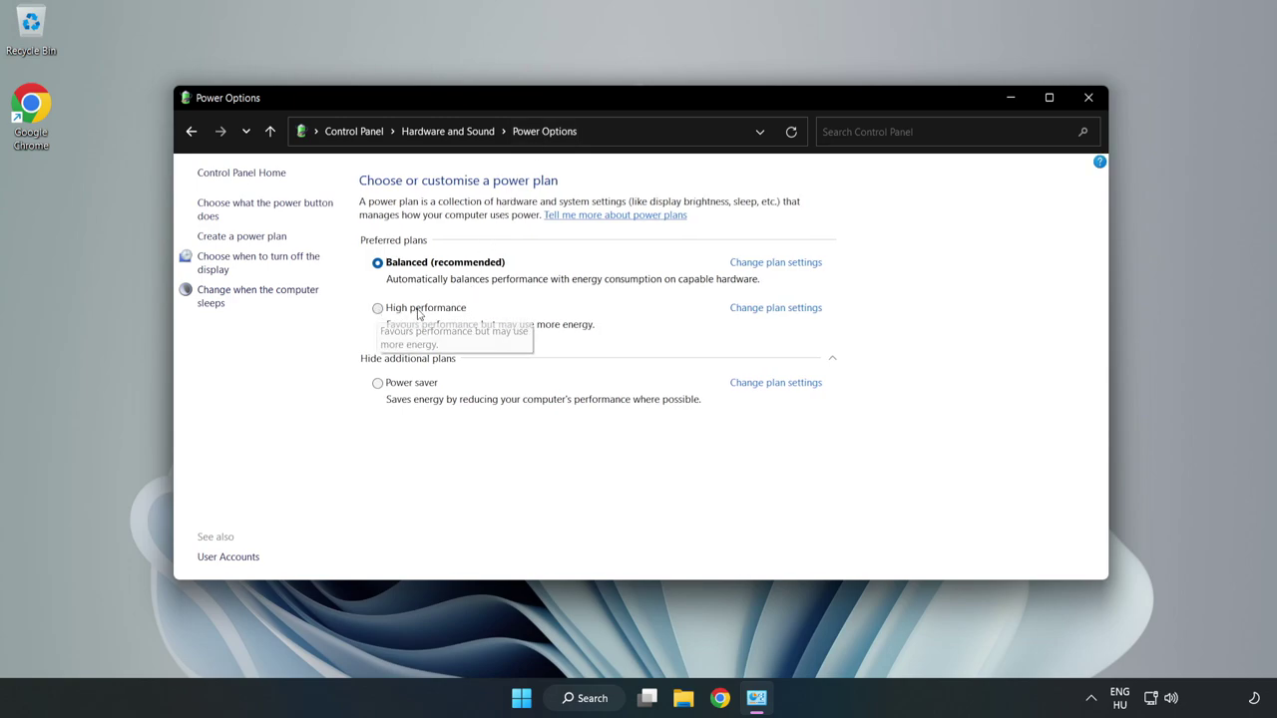
{"action": "left_click", "coordinate": [419, 311]}
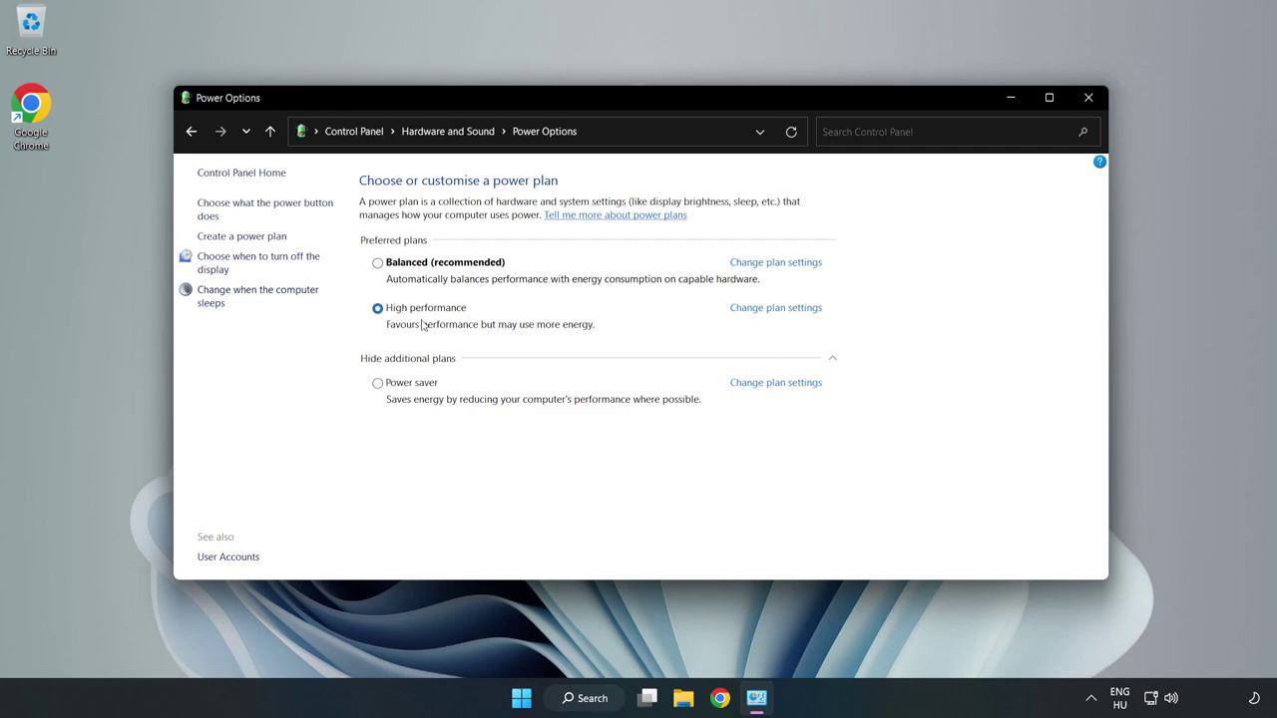
{"action": "left_click", "coordinate": [1086, 98]}
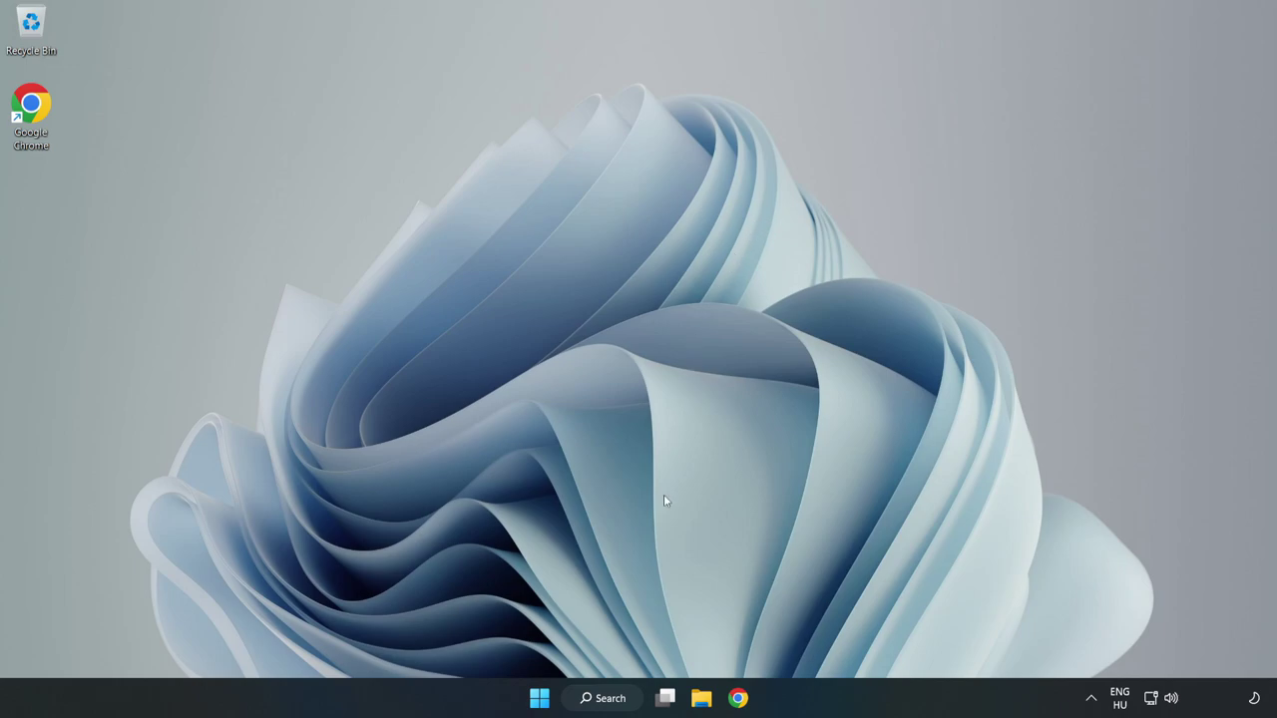
- Find and open Device Manager through Windows search, and move its window toward the middle of the desktop
{"action": "left_click", "coordinate": [619, 700]}
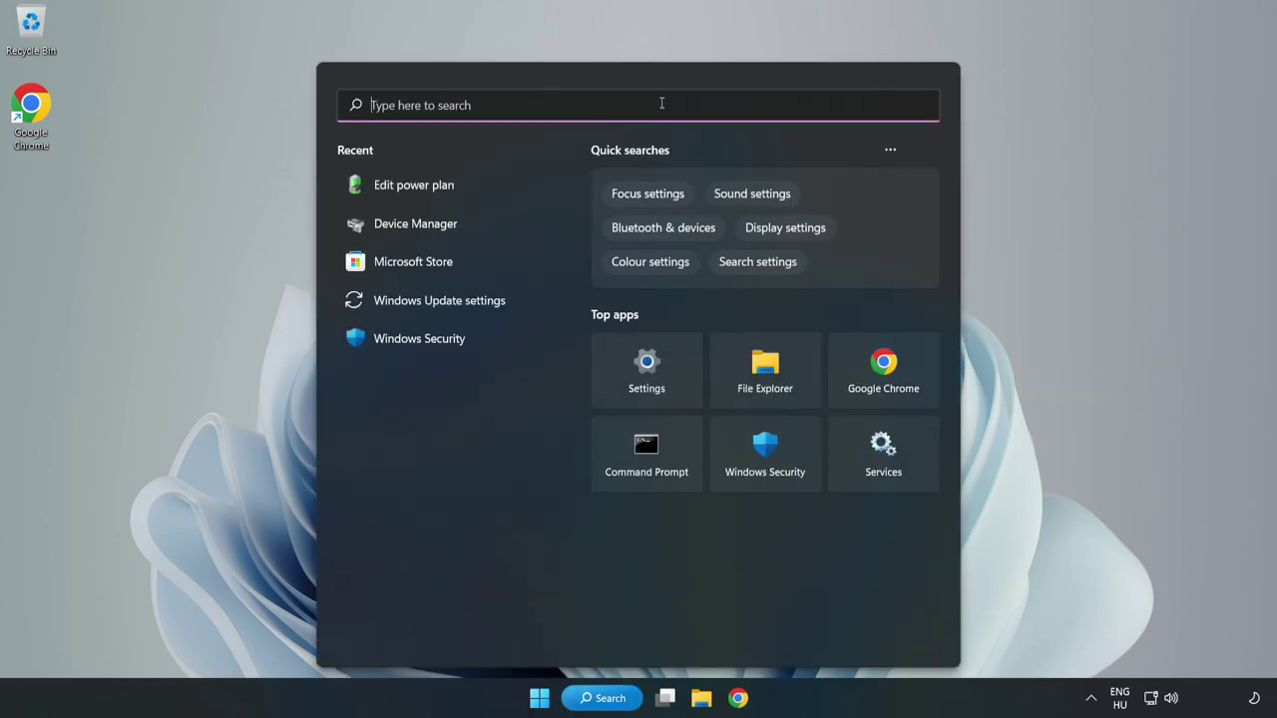
{"action": "type", "text": "device mana"}
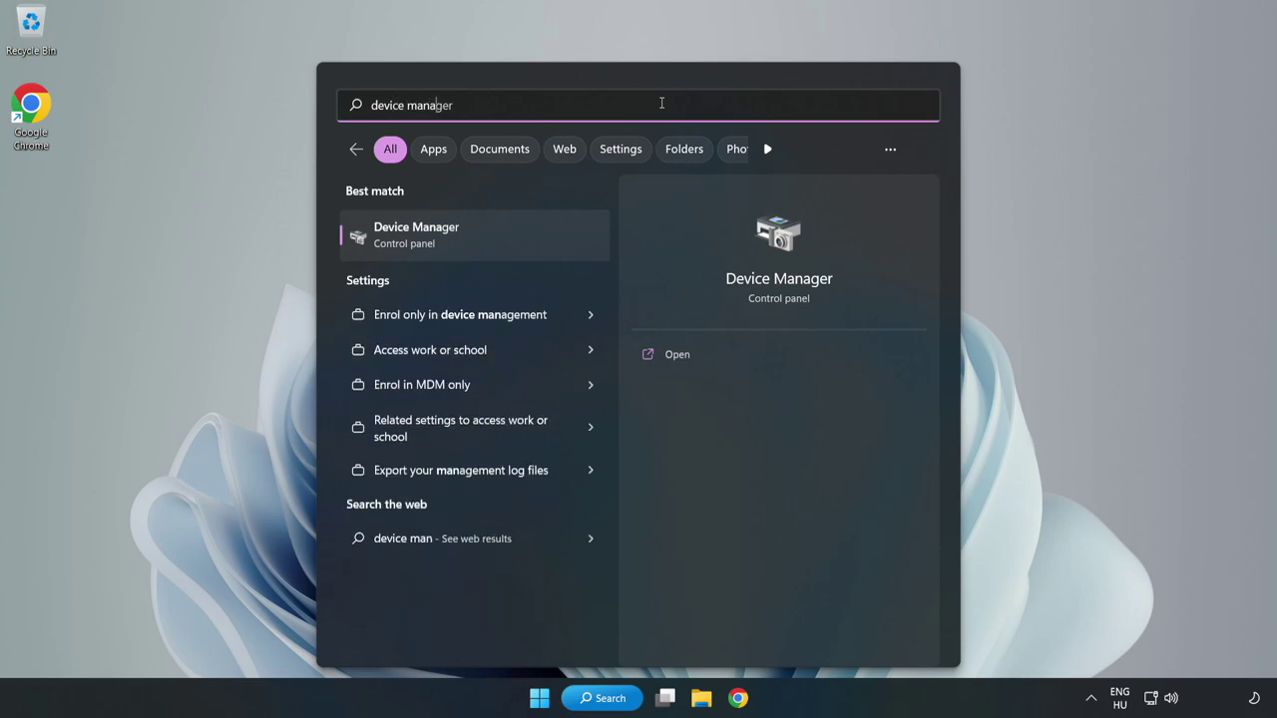
{"action": "type", "text": "ger"}
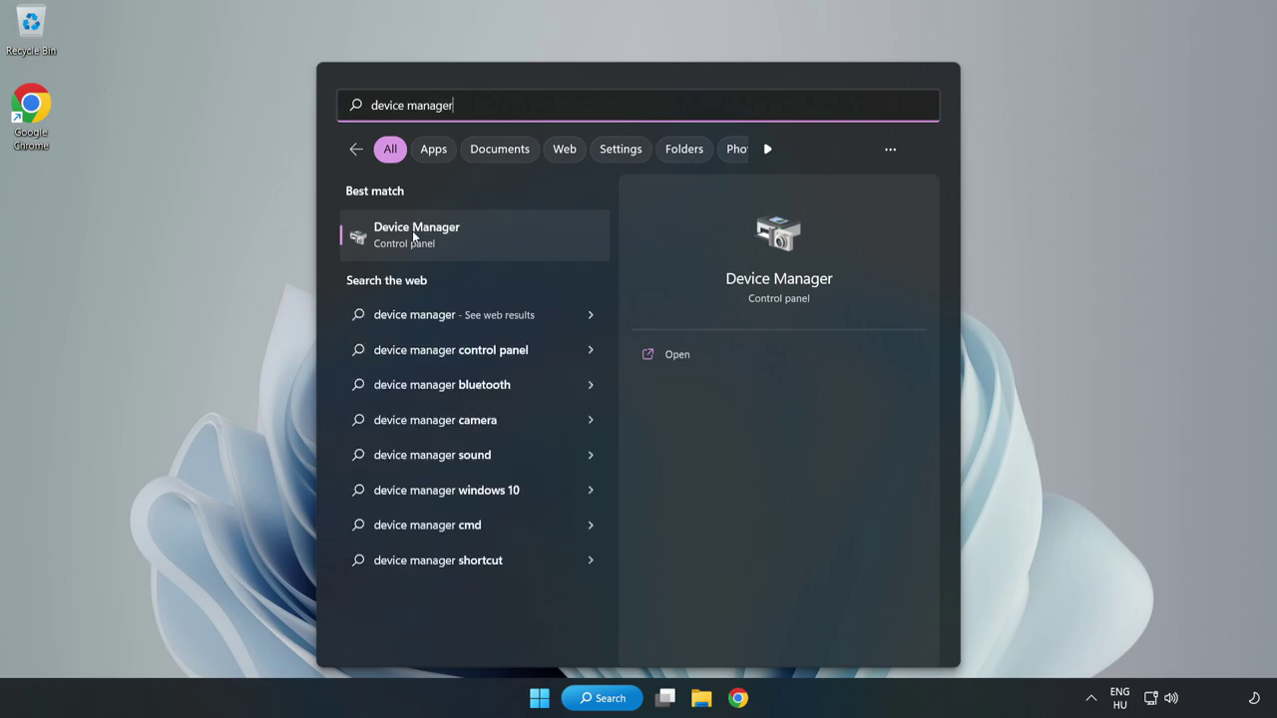
{"action": "left_click", "coordinate": [464, 241]}
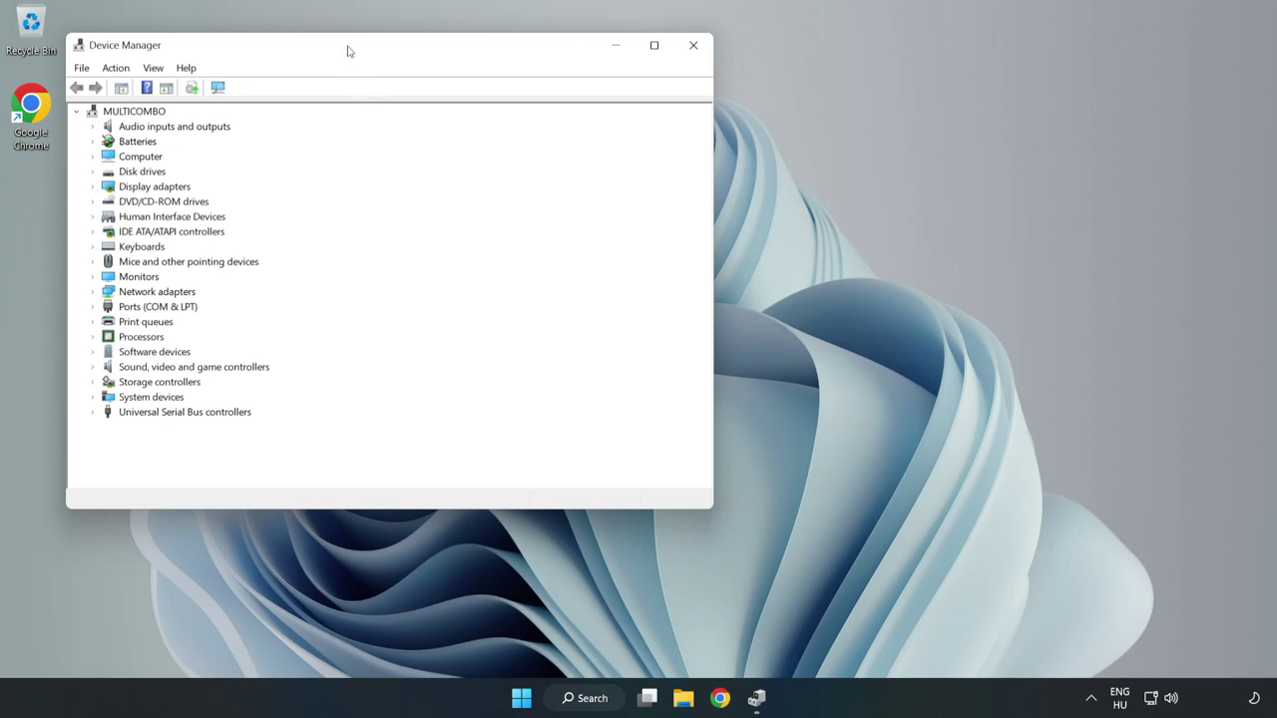
{"action": "left_click_drag", "start_coordinate": [348, 46], "coordinate": [587, 130]}
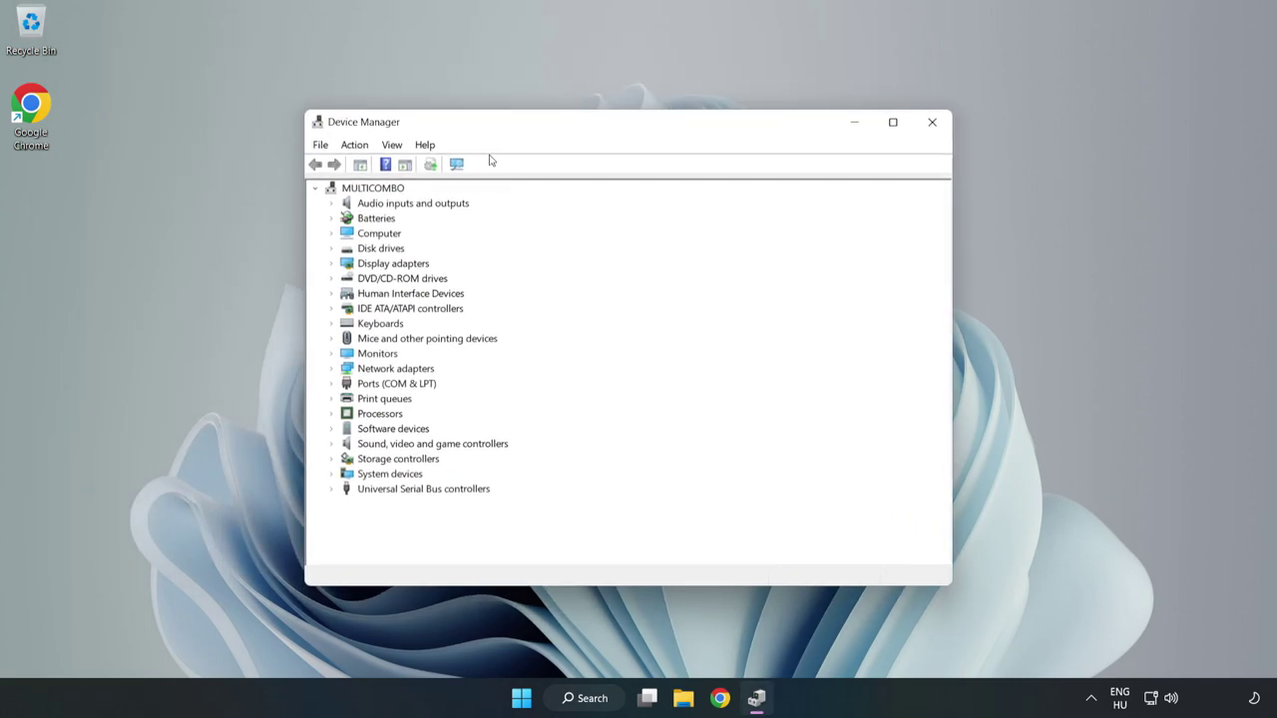
- Run an automatic driver update for the VMware SVGA 3D display adapter, and close Device Manager
{"action": "left_click", "coordinate": [379, 265]}
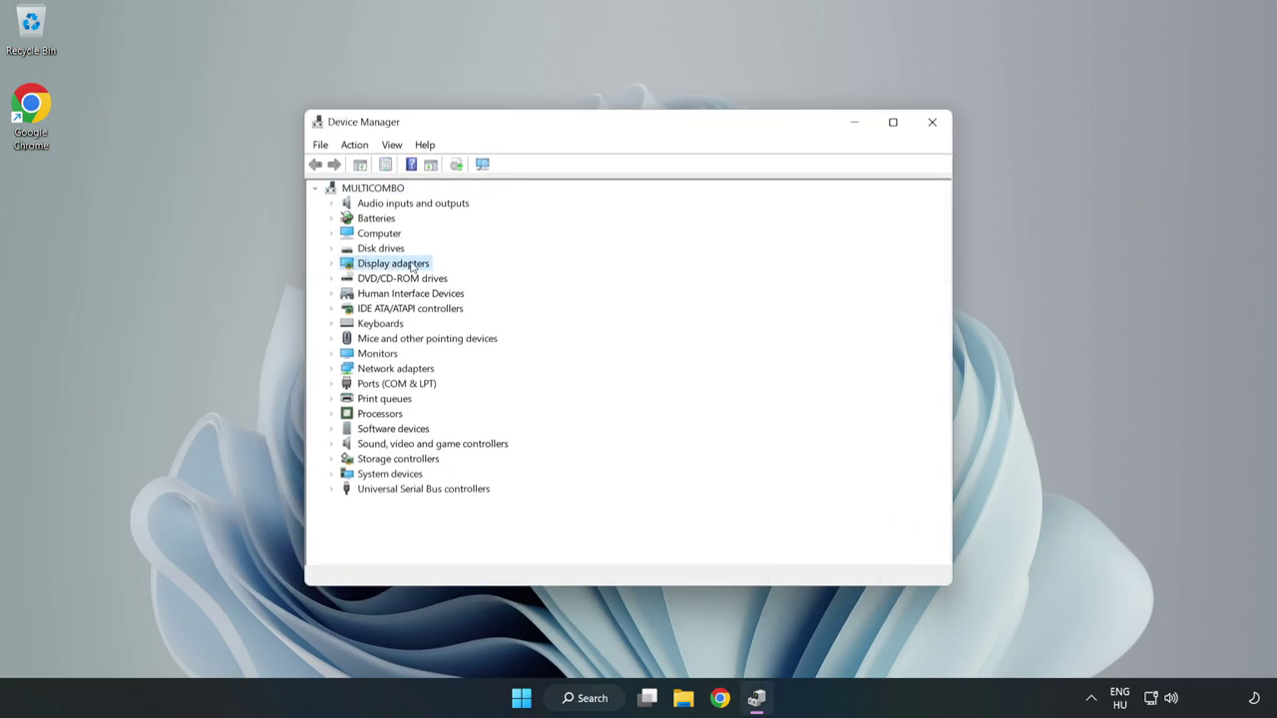
{"action": "left_click", "coordinate": [332, 264]}
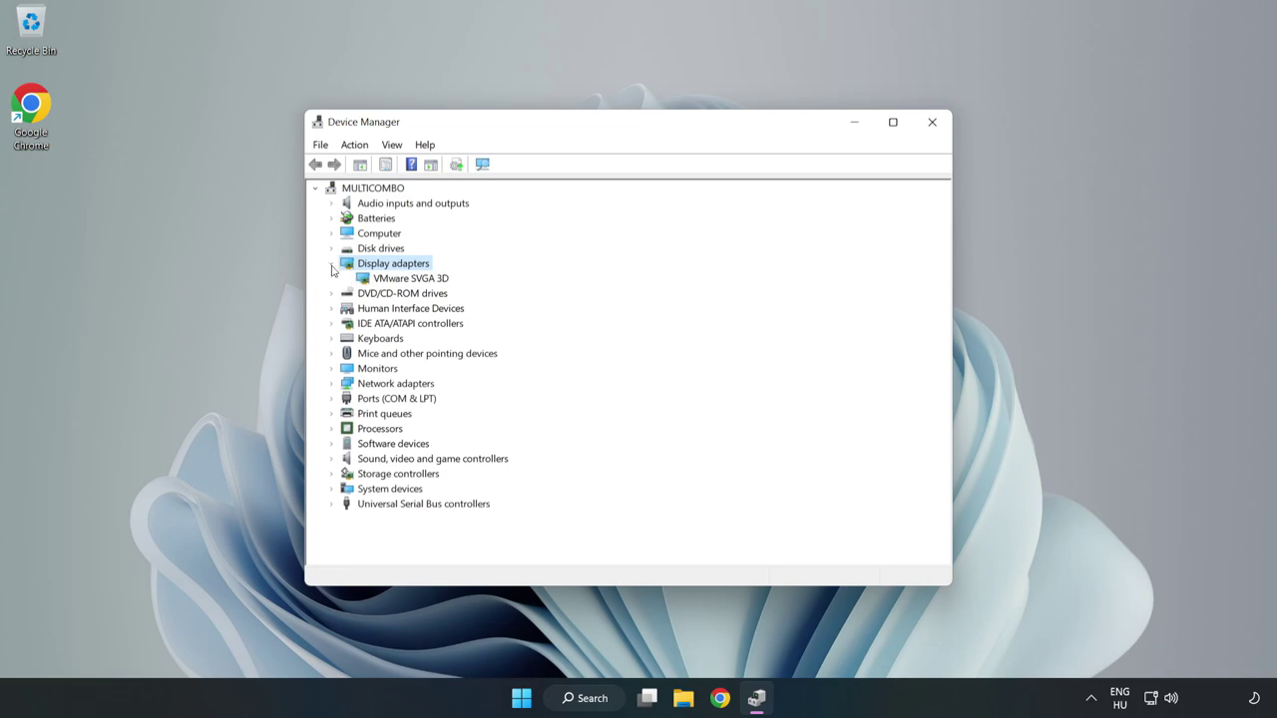
{"action": "left_click", "coordinate": [377, 280]}
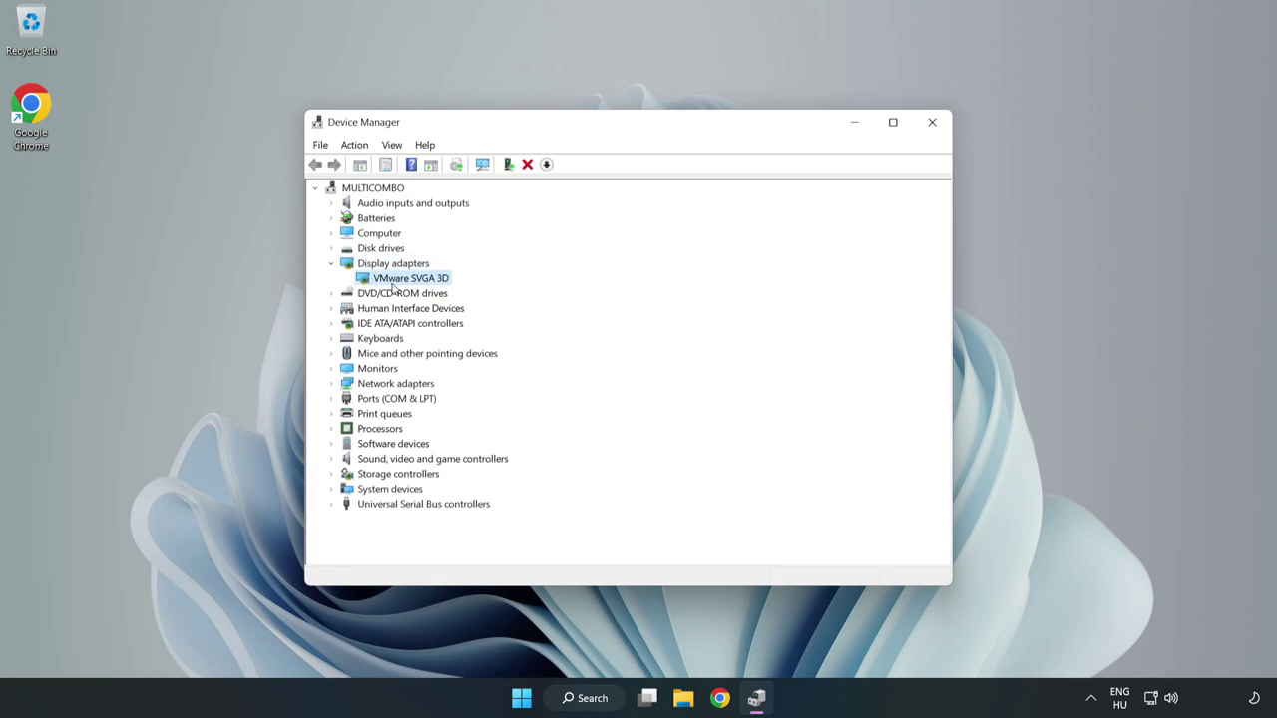
{"action": "right_click", "coordinate": [408, 282]}
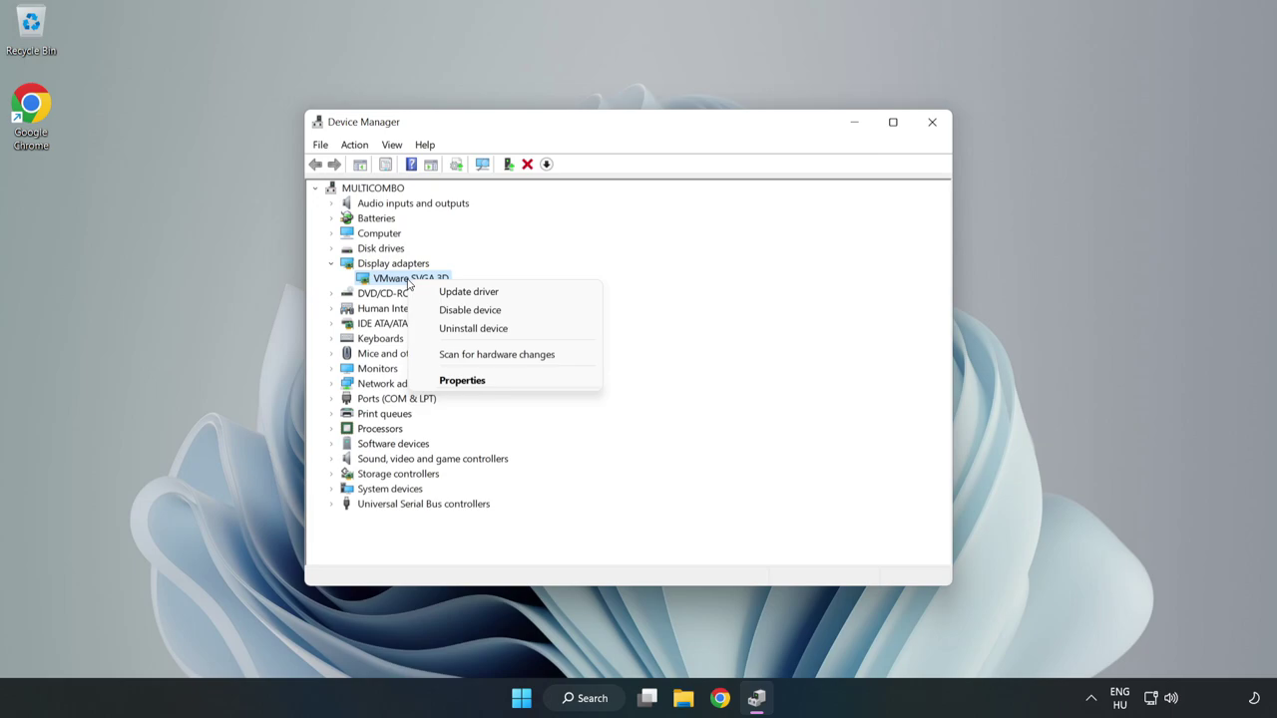
{"action": "left_click", "coordinate": [480, 294]}
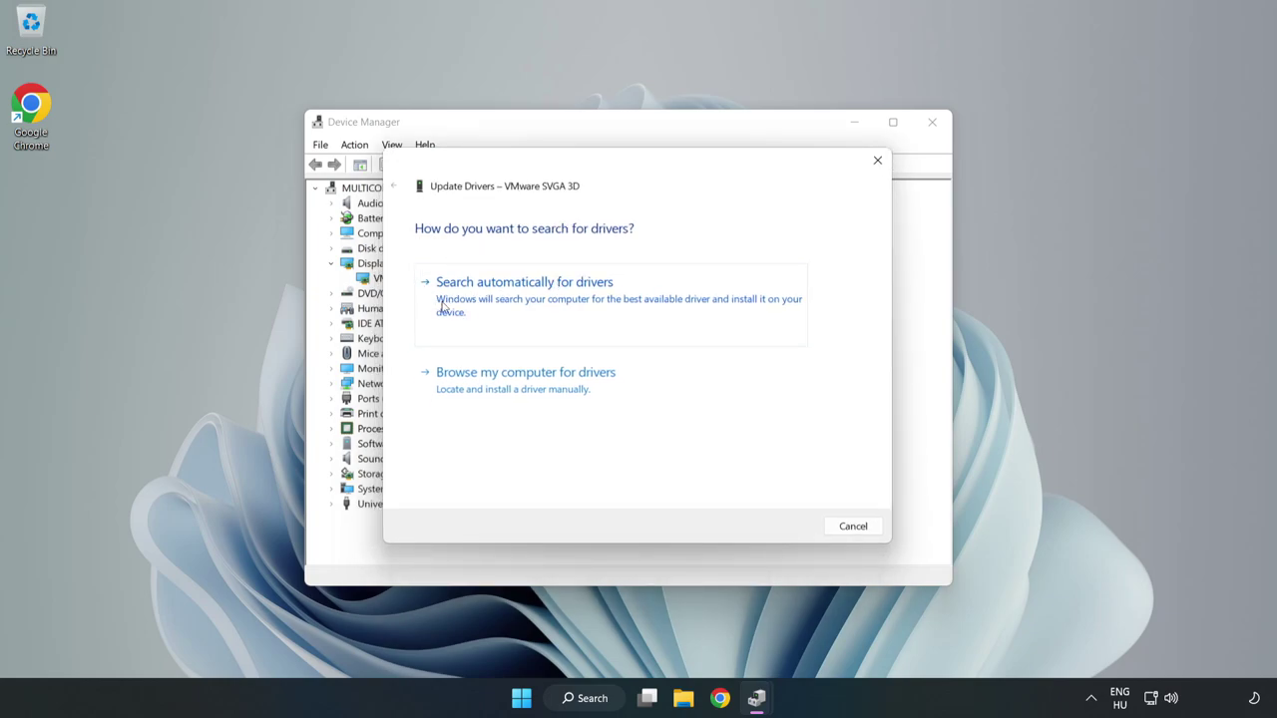
{"action": "left_click", "coordinate": [528, 304]}
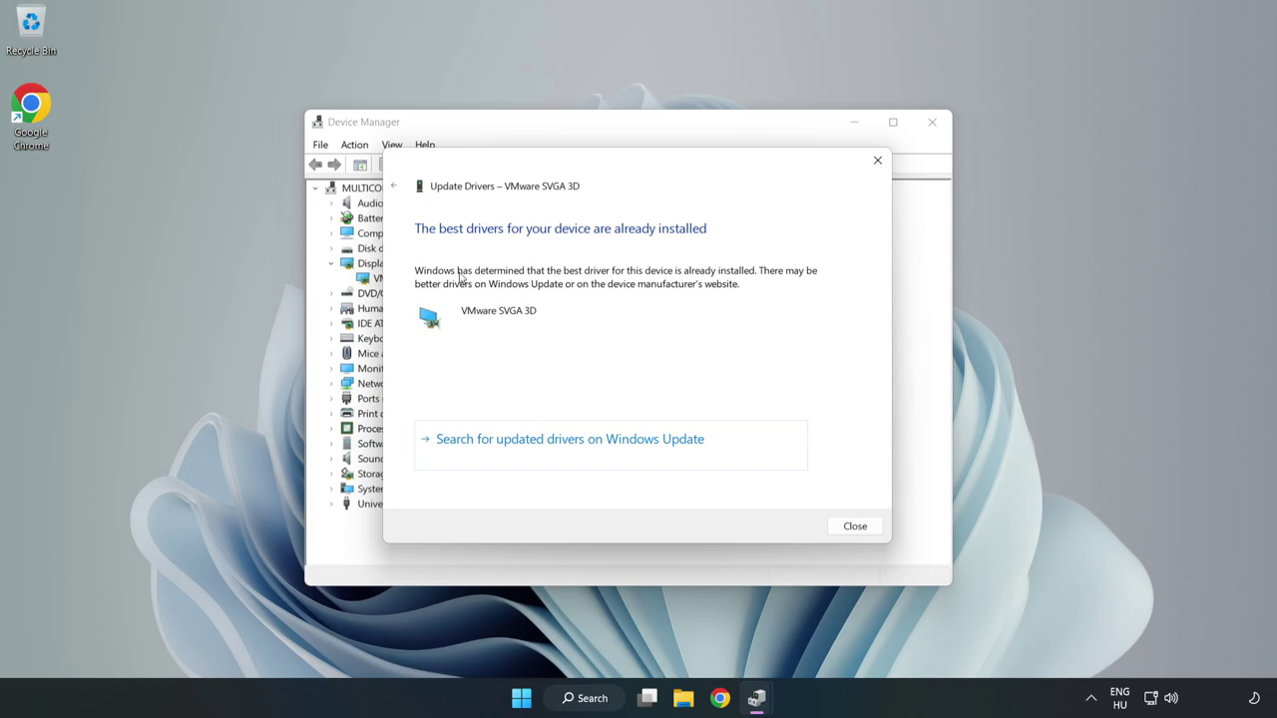
{"action": "left_click", "coordinate": [858, 527]}
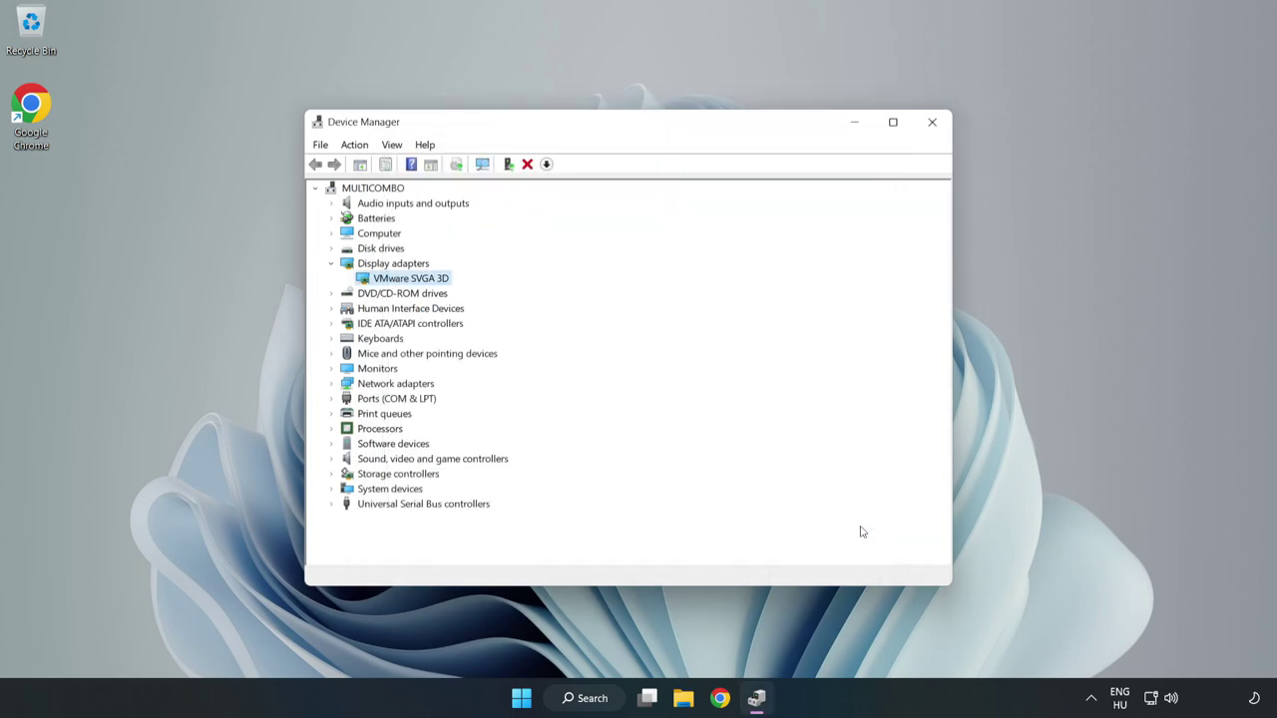
{"action": "left_click", "coordinate": [933, 123]}
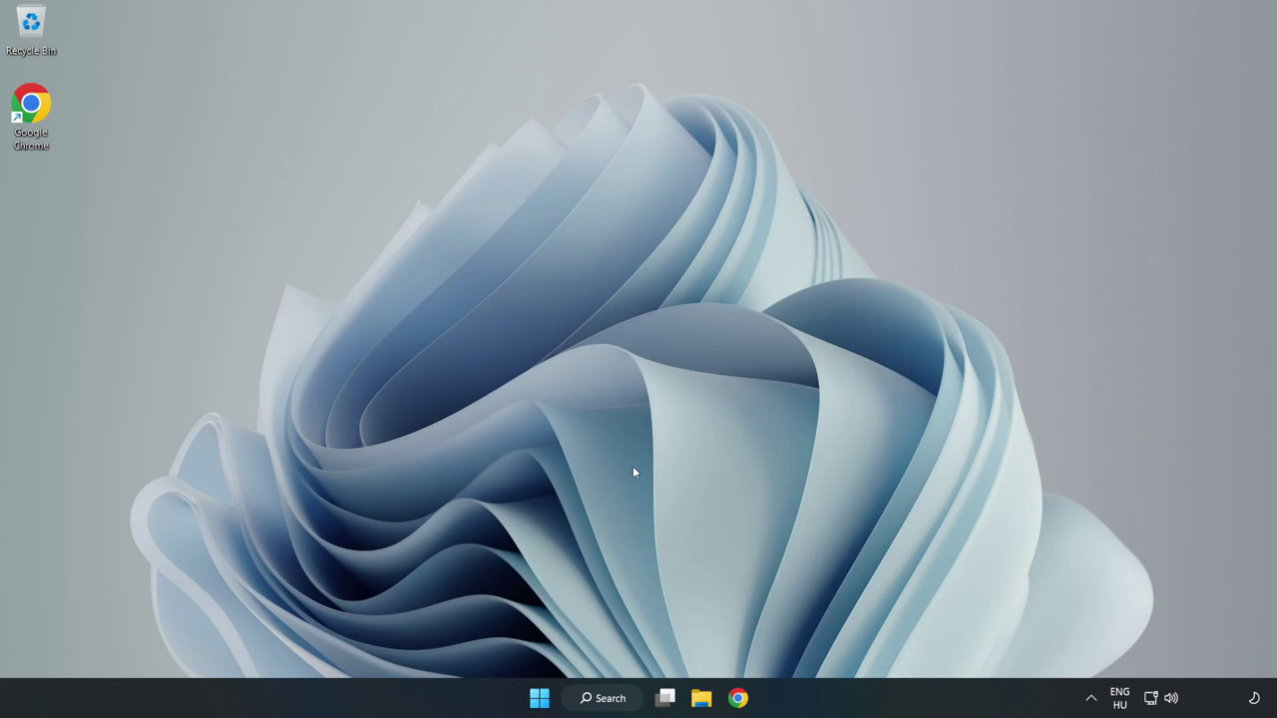
- Search Windows for "game mode", open the Game Mode settings and leave Game Mode switched on
{"action": "left_click", "coordinate": [618, 704]}
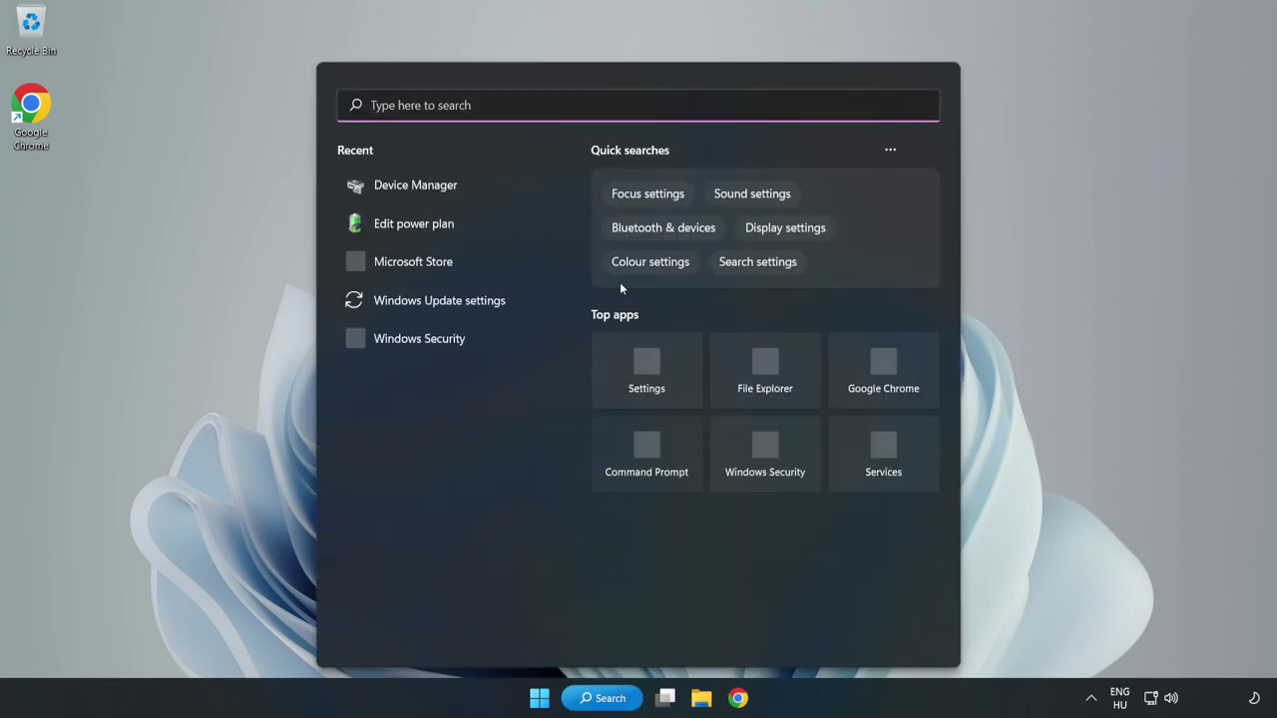
{"action": "type", "text": "game mode"}
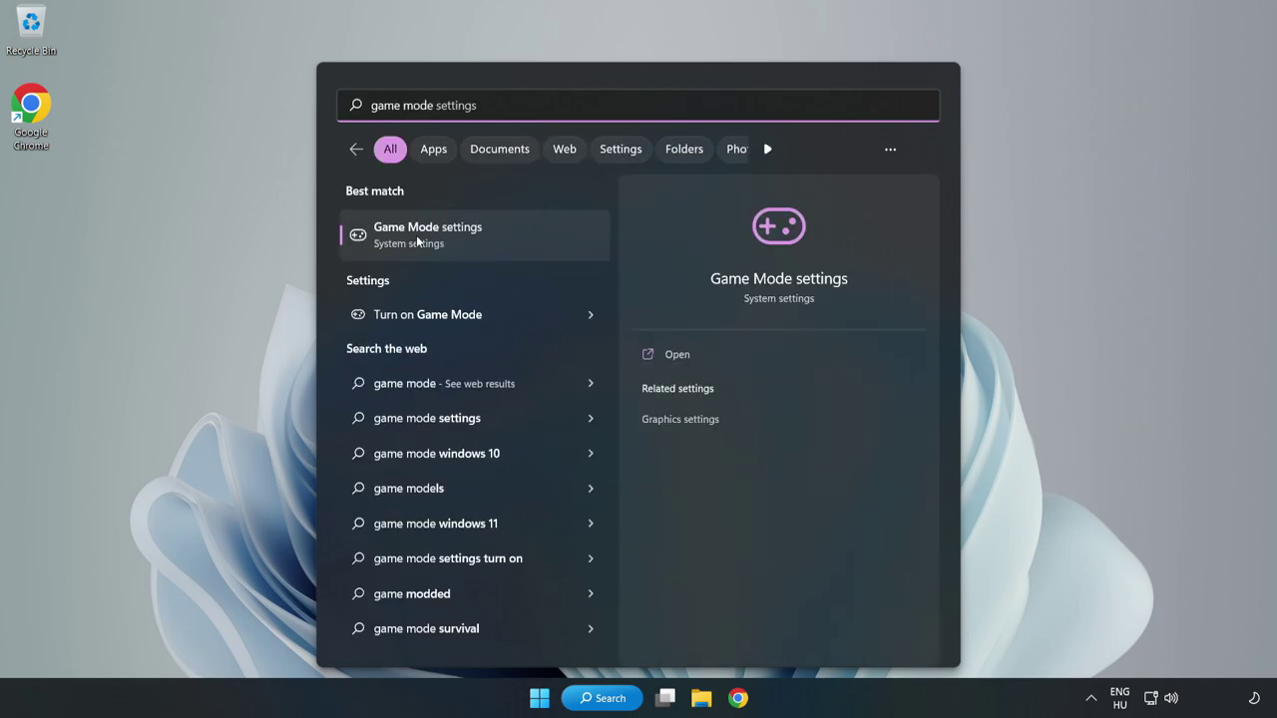
{"action": "left_click", "coordinate": [455, 235]}
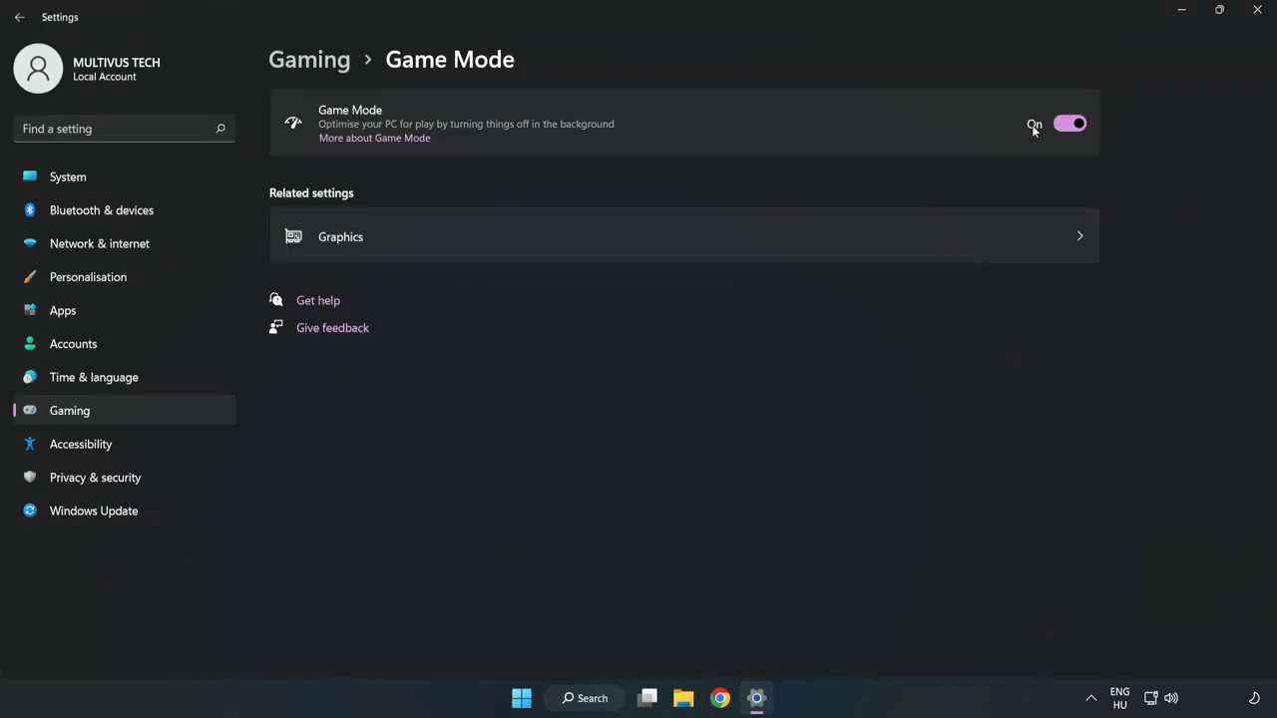
{"action": "left_click", "coordinate": [1070, 126]}
{"action": "left_click", "coordinate": [1070, 126]}
- In the Xbox Game Bar gaming settings, turn off opening Game Bar with the controller button, and close Settings
{"action": "left_click", "coordinate": [324, 66]}
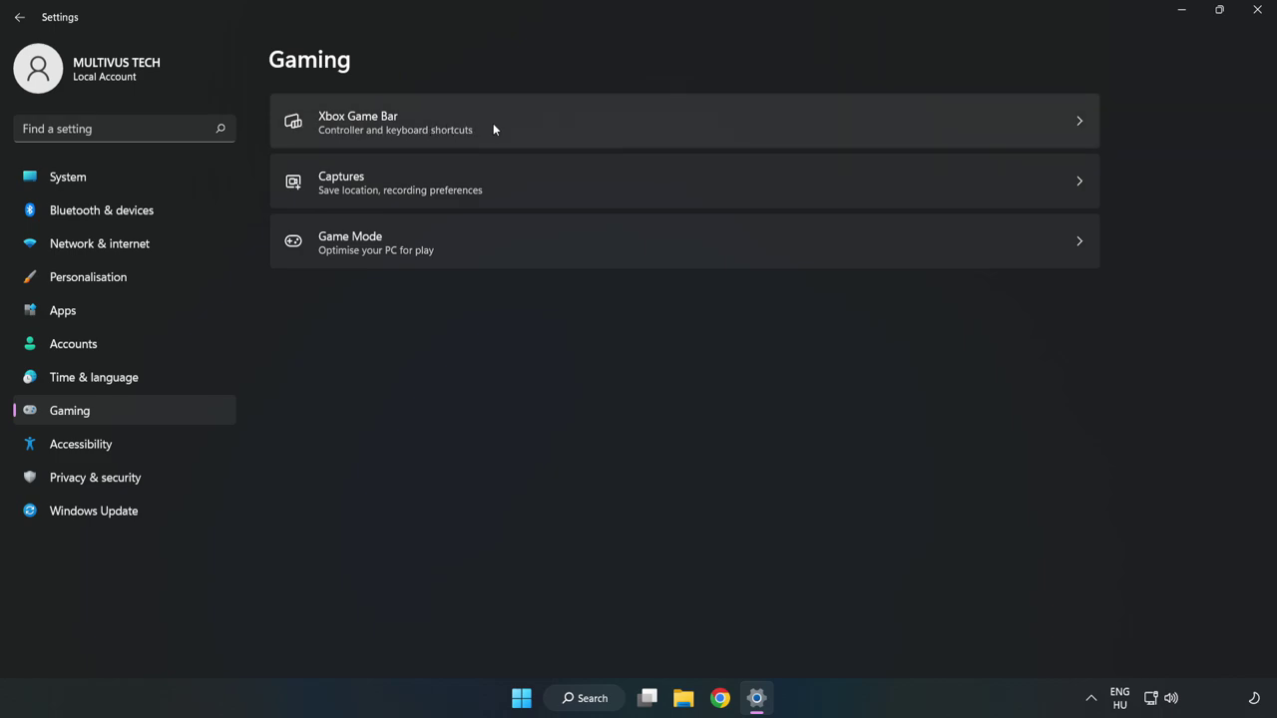
{"action": "left_click", "coordinate": [542, 121]}
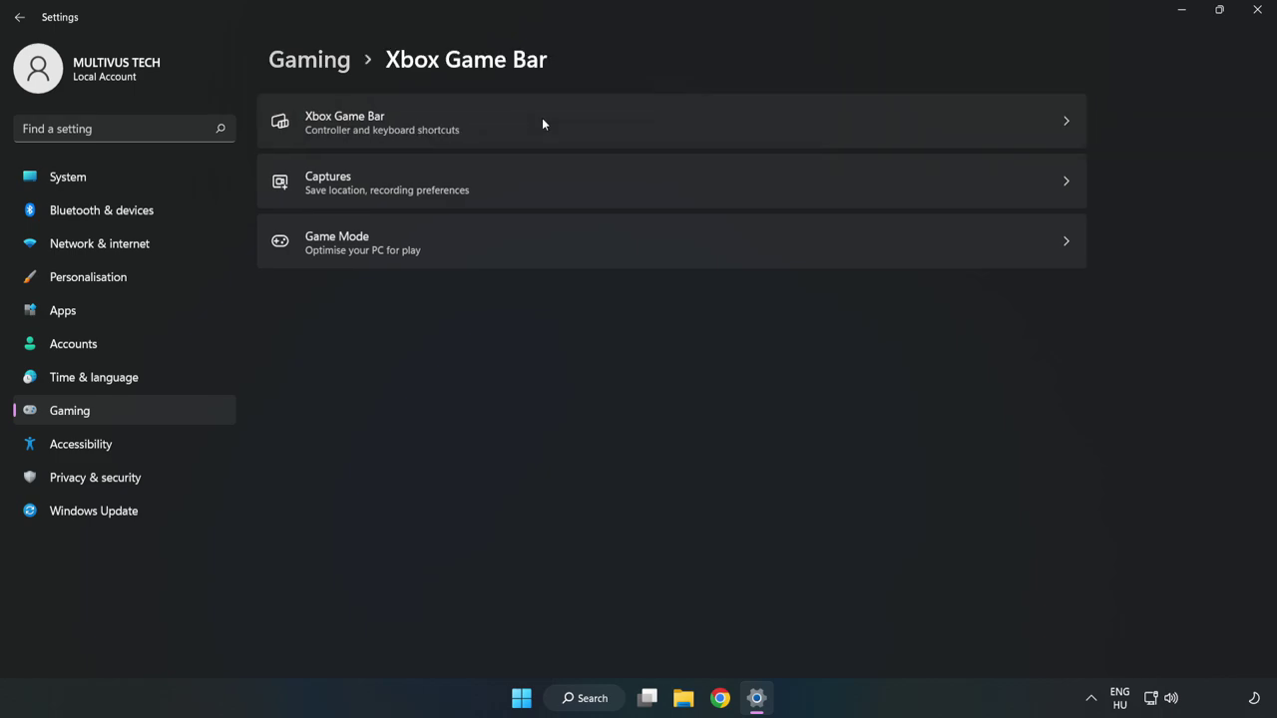
{"action": "left_click", "coordinate": [1060, 119]}
{"action": "left_click", "coordinate": [1067, 119]}
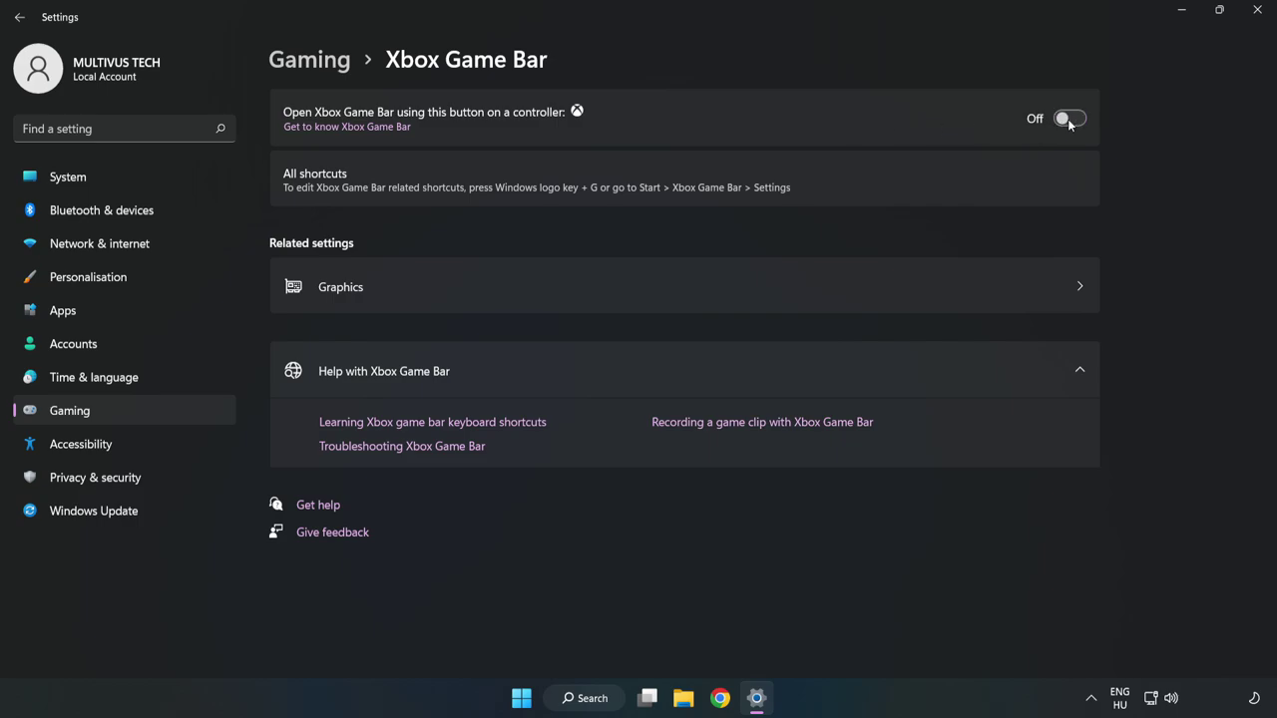
{"action": "left_click", "coordinate": [1258, 12]}
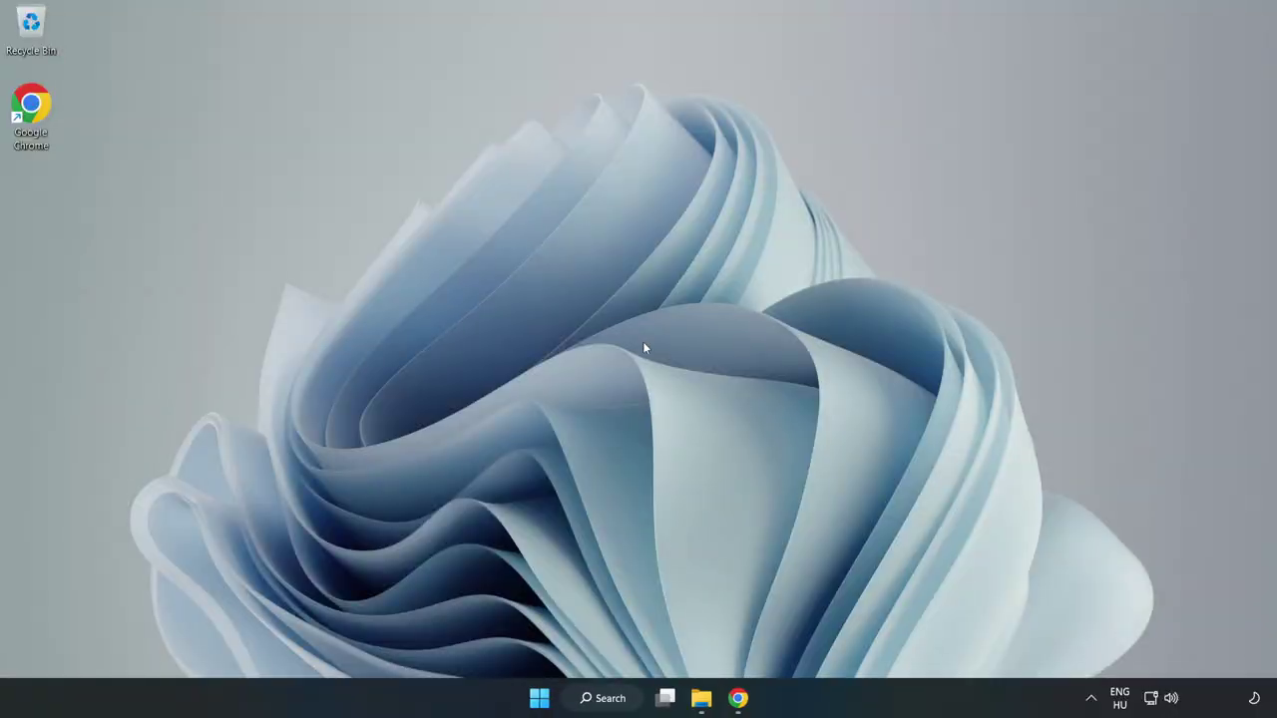
- Open Task Manager, end the Google Chrome task and look through the remaining processes
{"action": "right_click", "coordinate": [541, 704]}
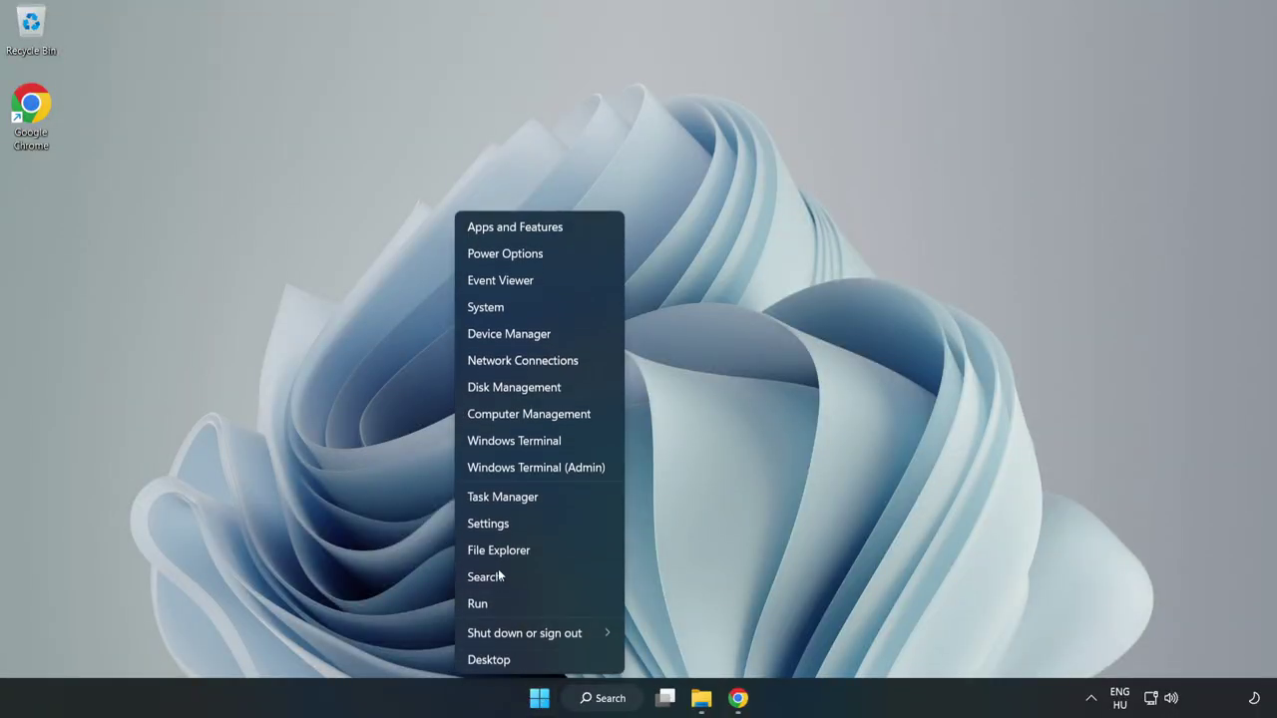
{"action": "left_click", "coordinate": [558, 497]}
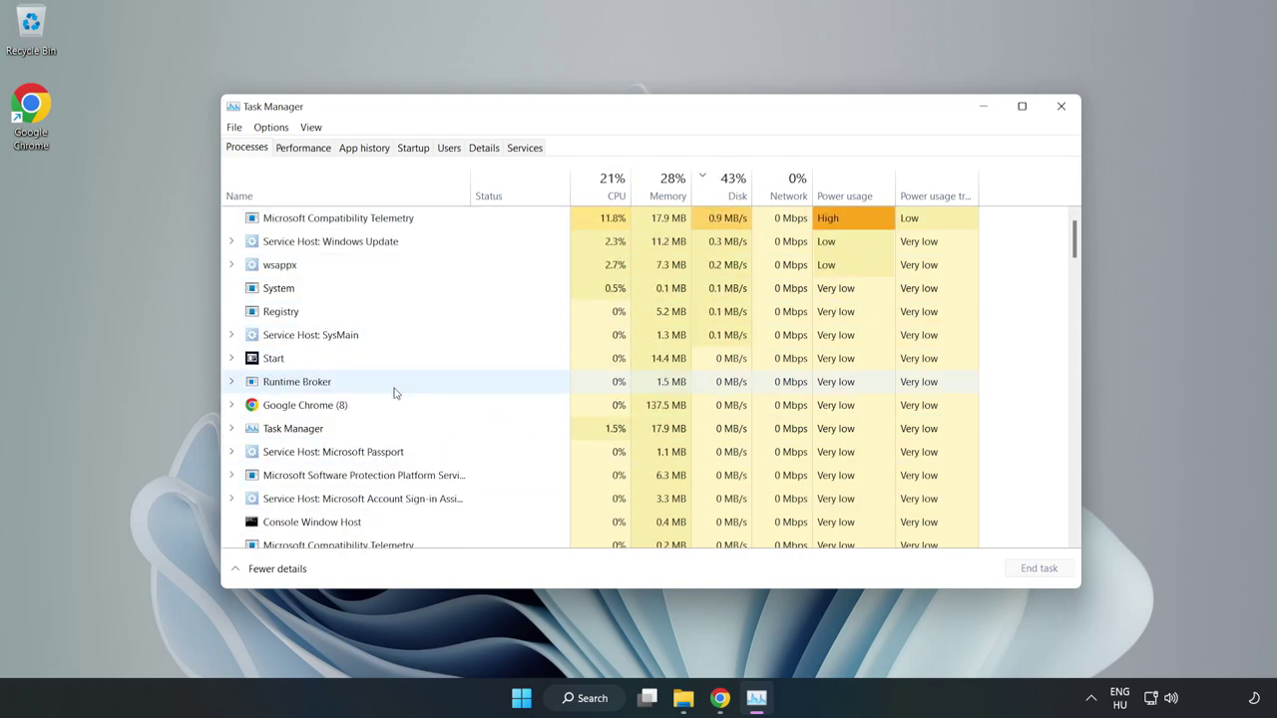
{"action": "left_click", "coordinate": [344, 404]}
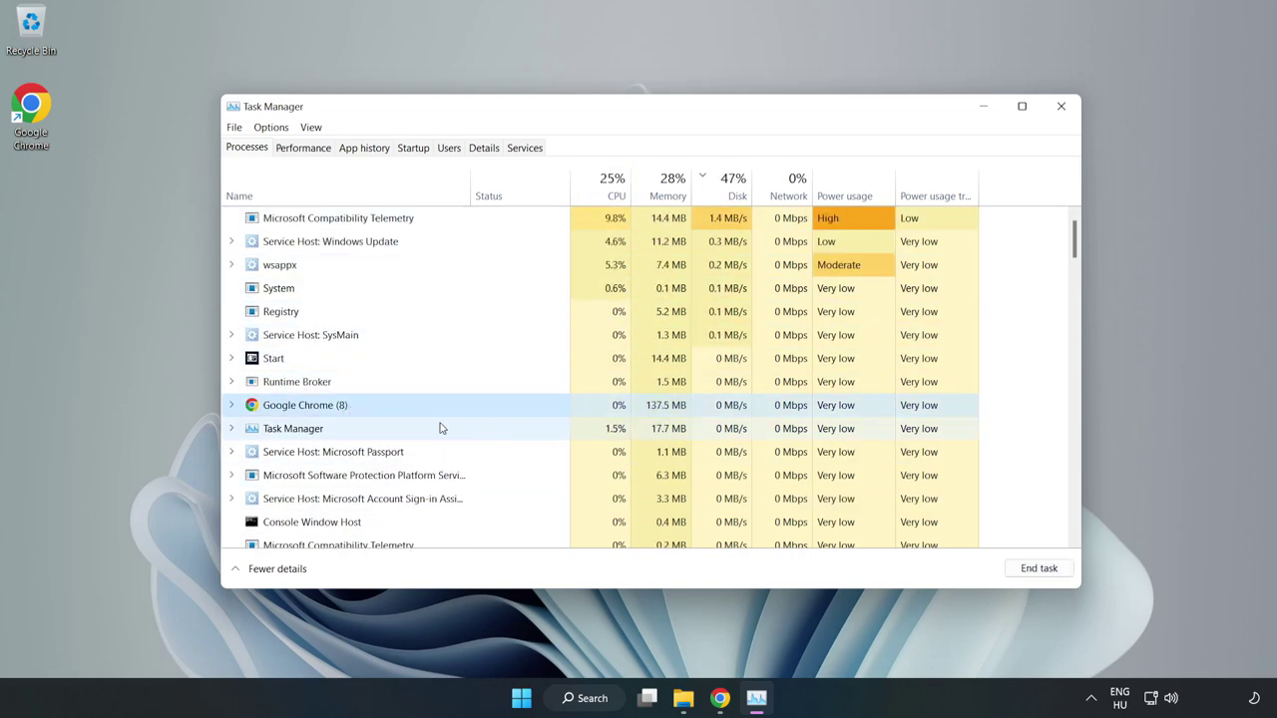
{"action": "left_click", "coordinate": [1034, 571]}
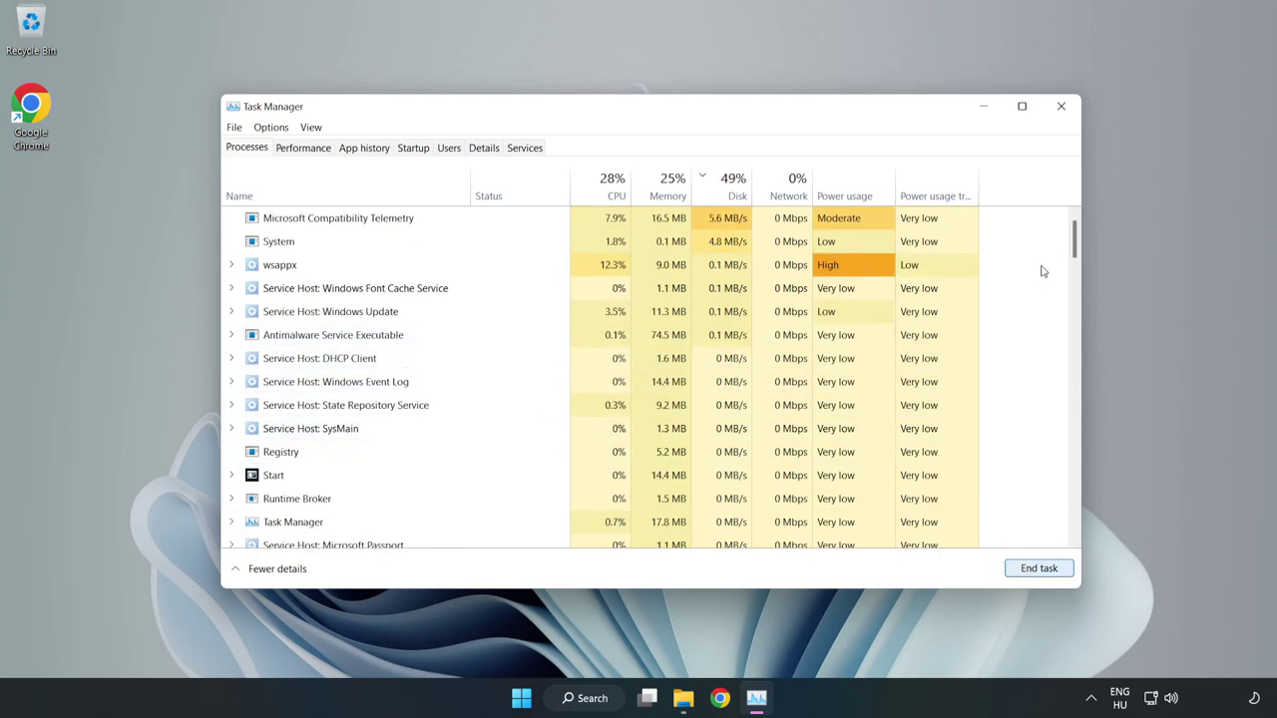
{"action": "left_click_drag", "start_coordinate": [1077, 236], "coordinate": [1060, 216]}
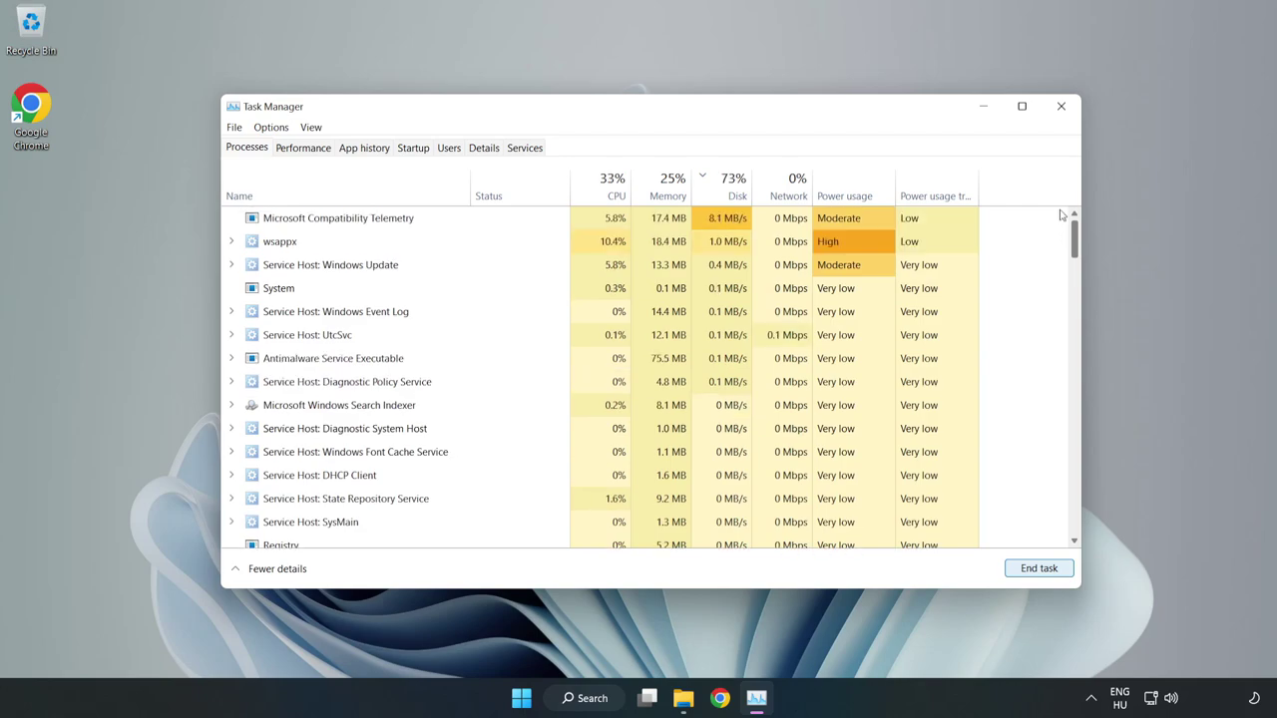
- Disable Cortana, Phone Link, Terminal and Xbox App Services as startup apps, and close Task Manager
{"action": "left_click", "coordinate": [416, 148]}
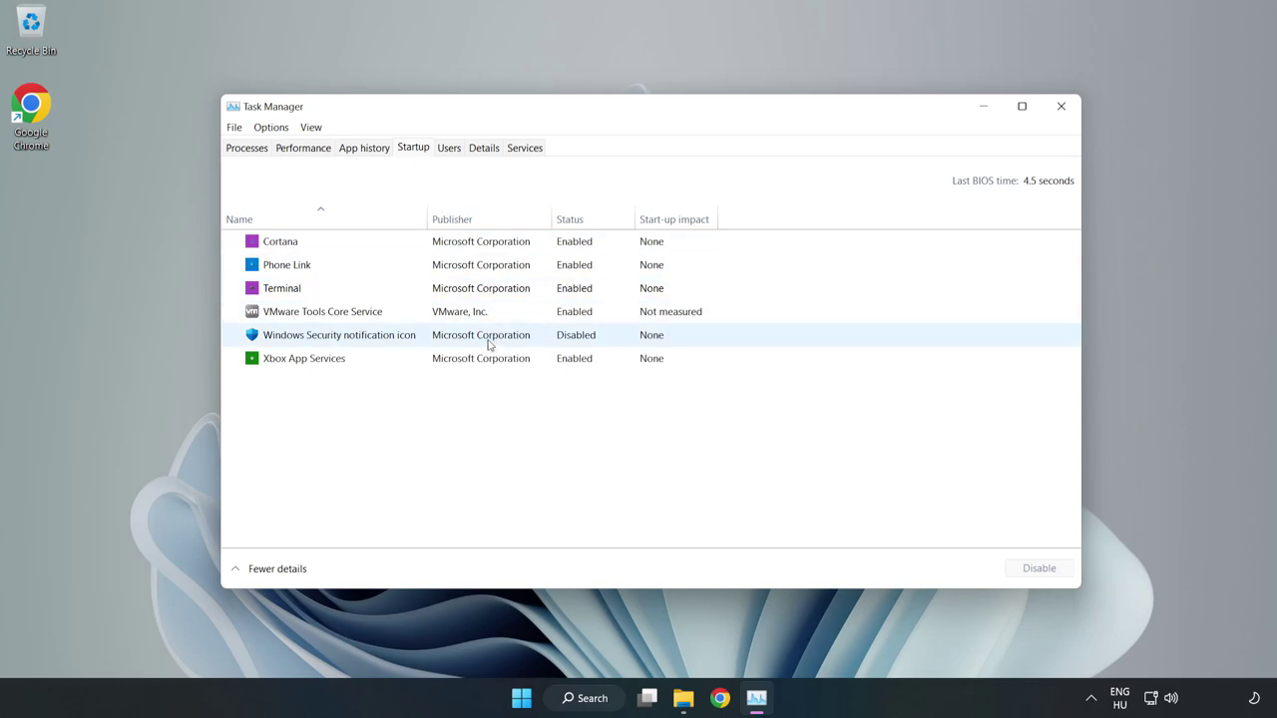
{"action": "left_click", "coordinate": [481, 242]}
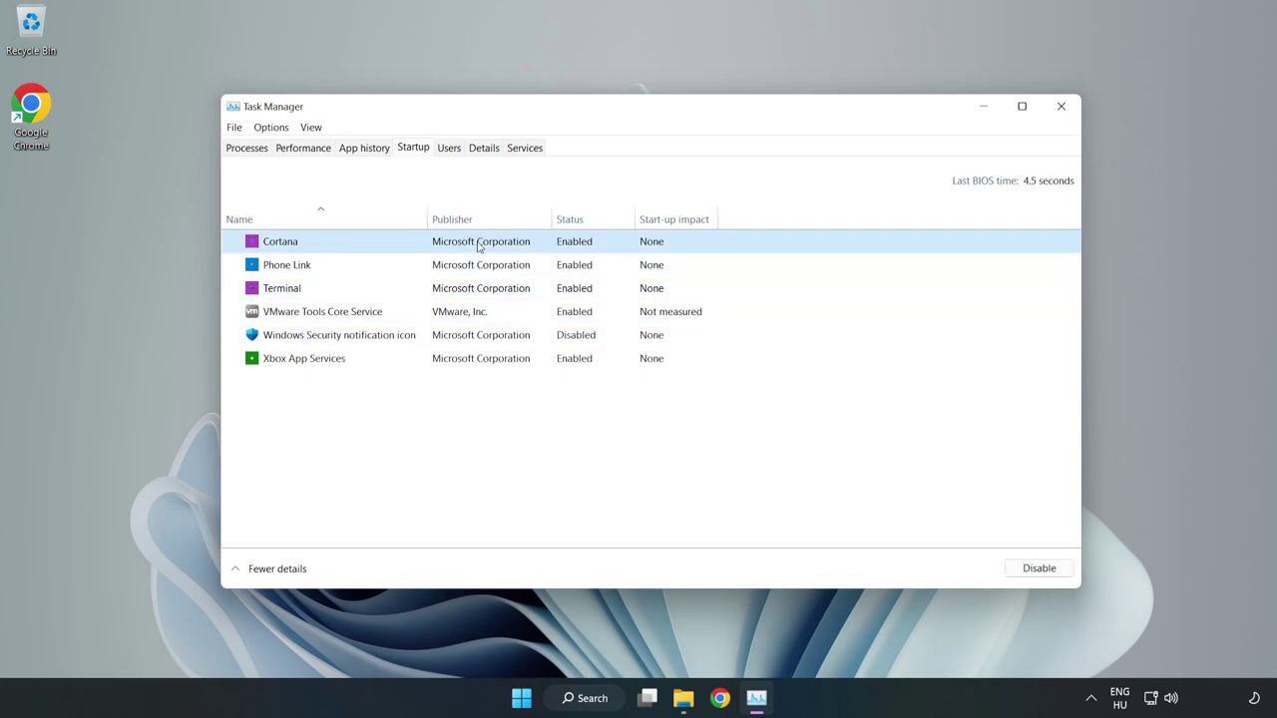
{"action": "left_click", "coordinate": [1025, 577]}
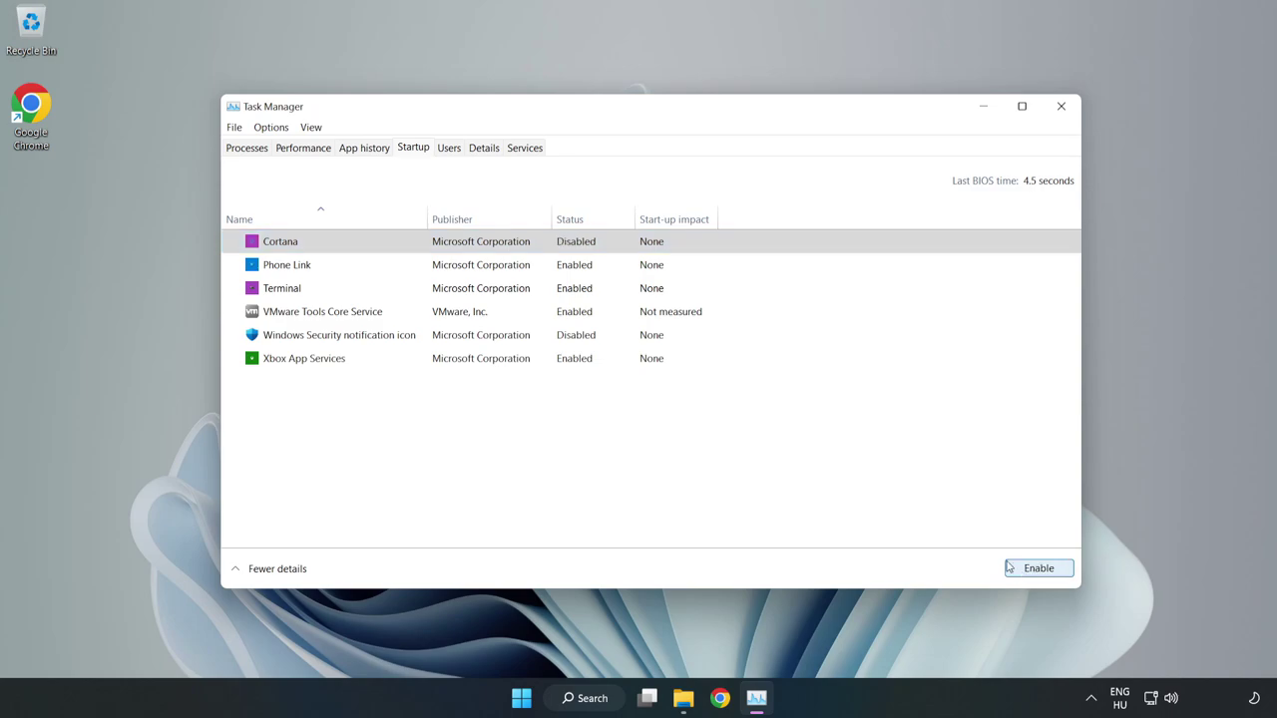
{"action": "left_click", "coordinate": [589, 269]}
{"action": "left_click", "coordinate": [1033, 572]}
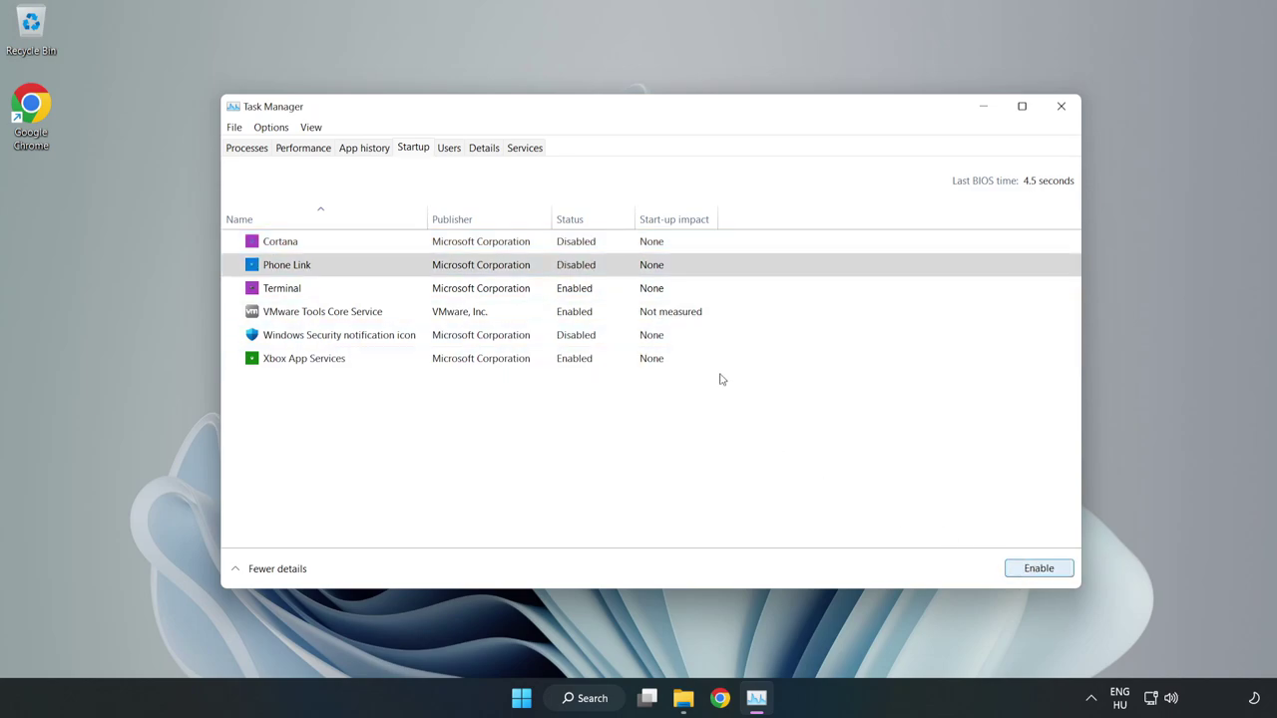
{"action": "left_click", "coordinate": [586, 289]}
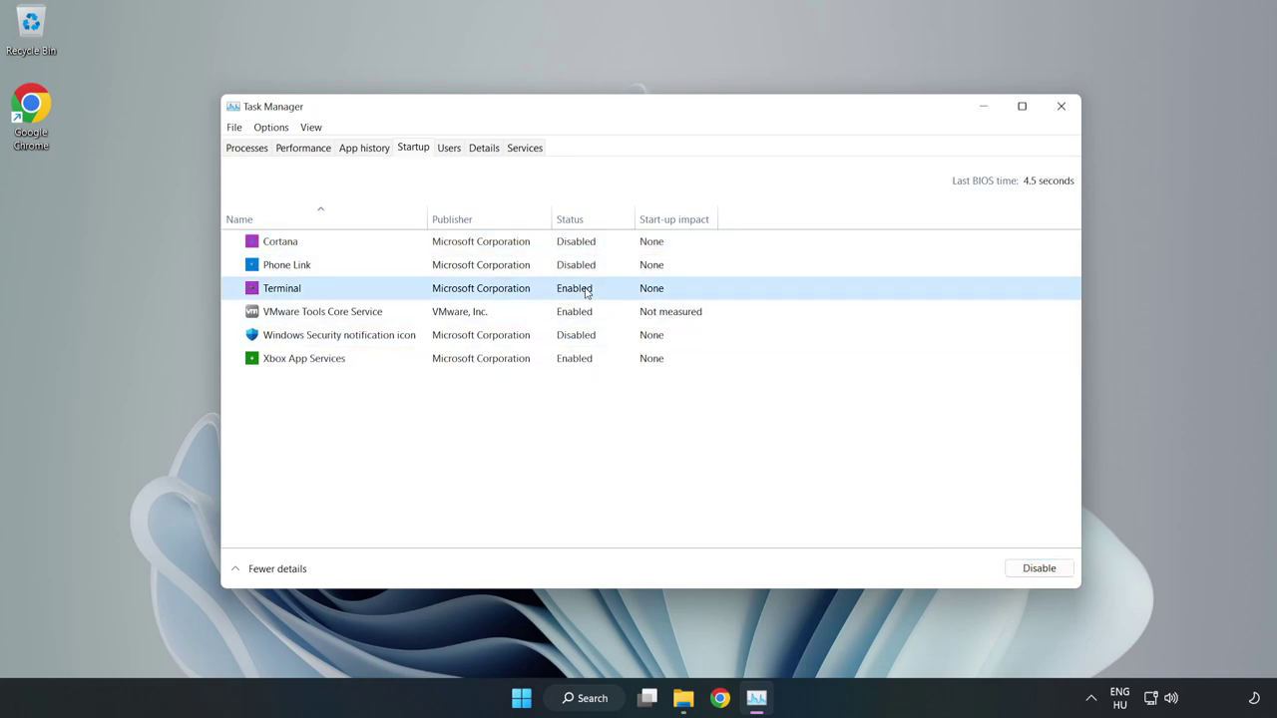
{"action": "left_click", "coordinate": [1044, 571]}
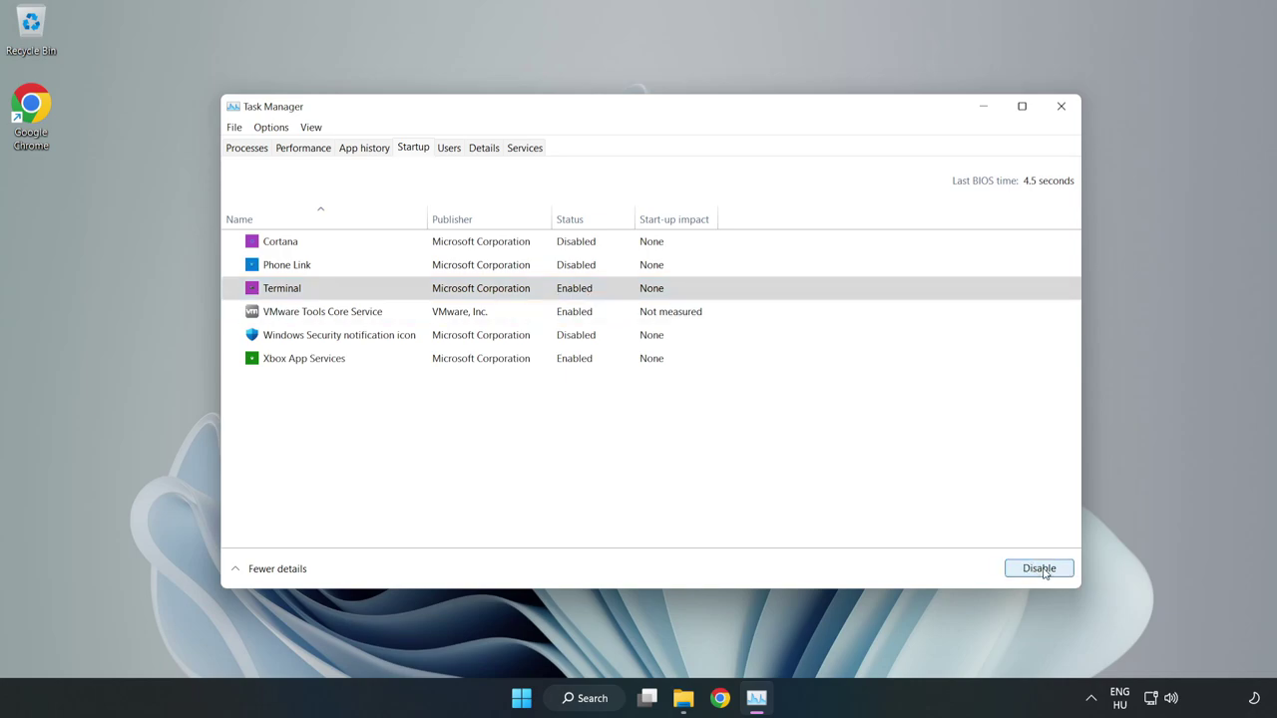
{"action": "left_click", "coordinate": [437, 360]}
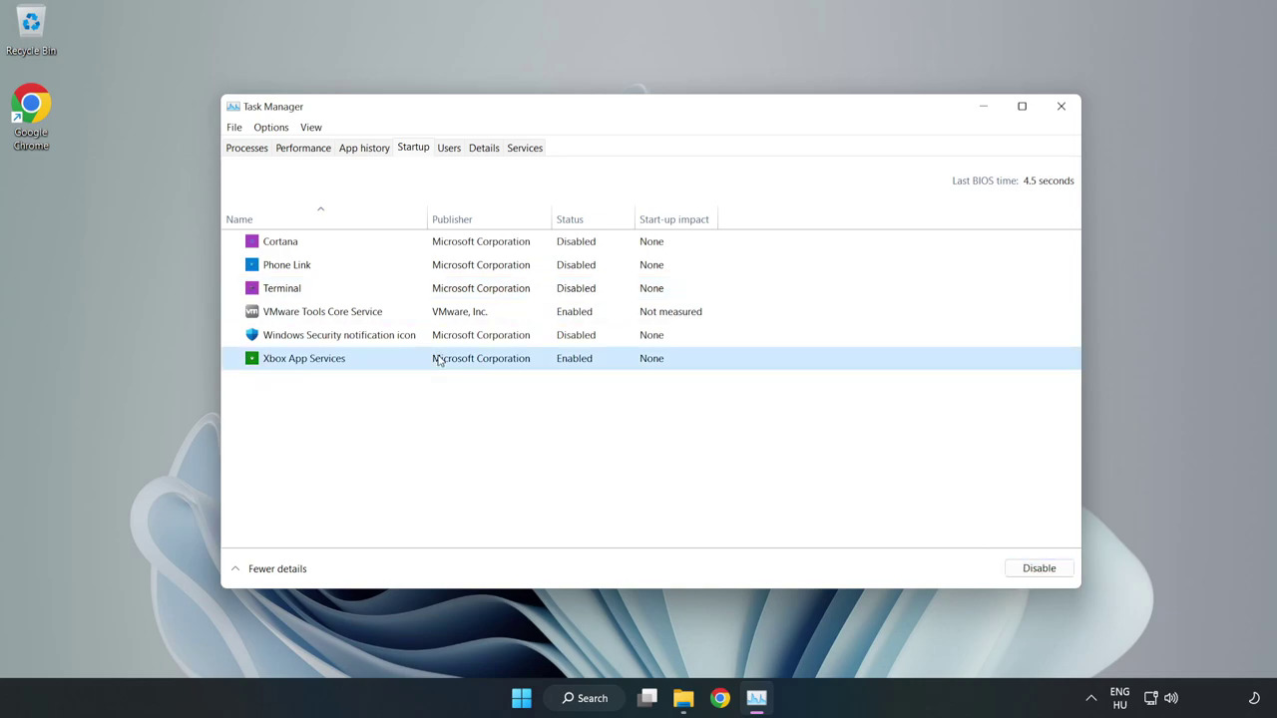
{"action": "left_click", "coordinate": [1014, 572]}
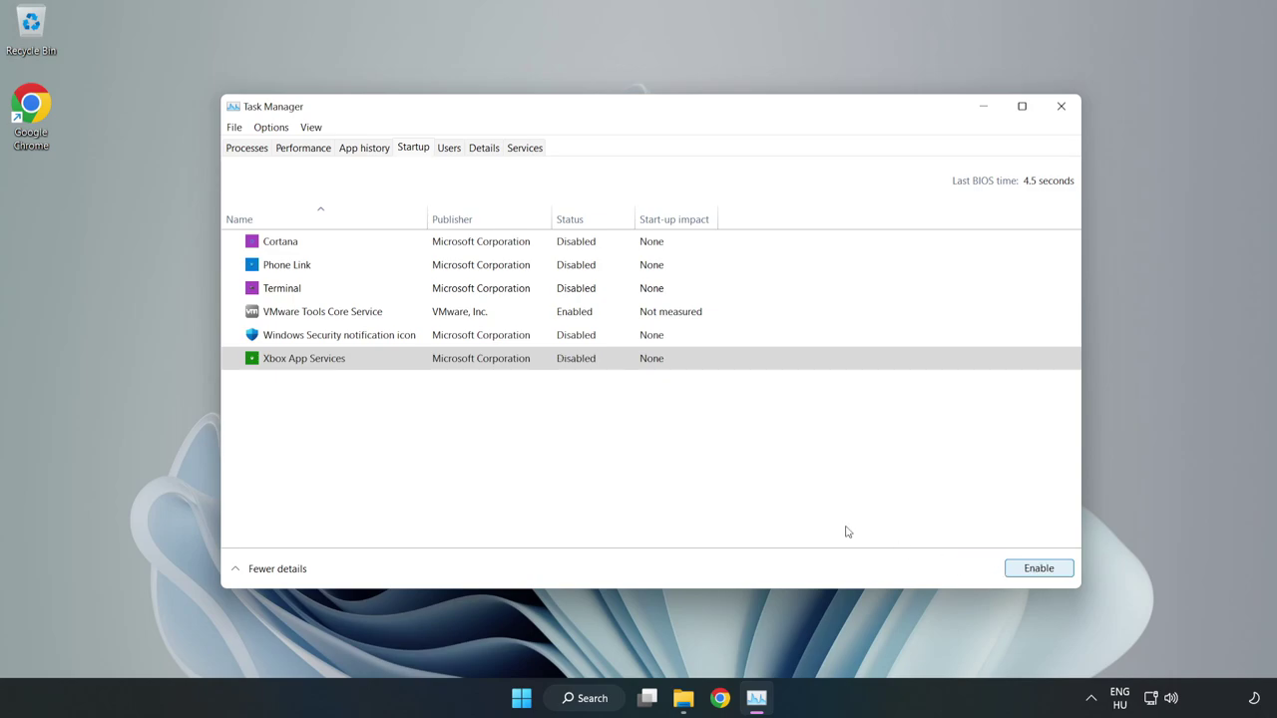
{"action": "left_click", "coordinate": [1060, 110]}
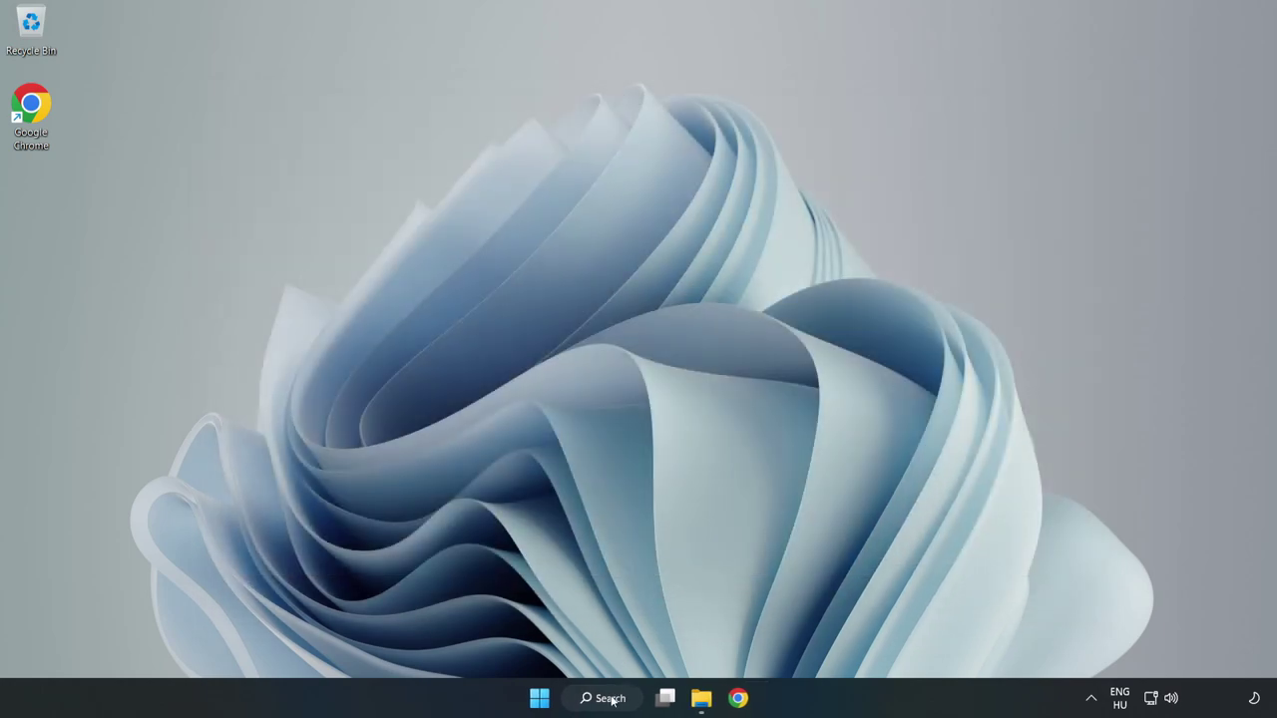
- Search Windows for "update", open the Windows Update settings, check for updates and close Settings
{"action": "left_click", "coordinate": [607, 700]}
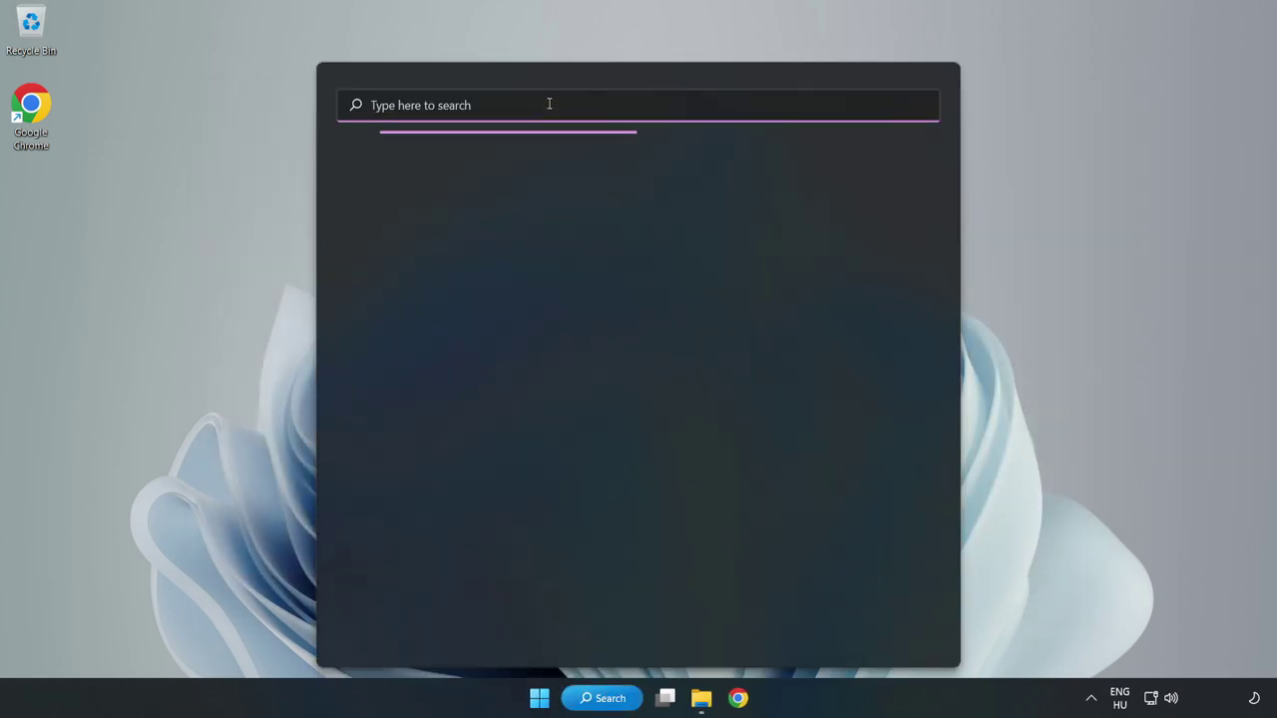
{"action": "type", "text": "update"}
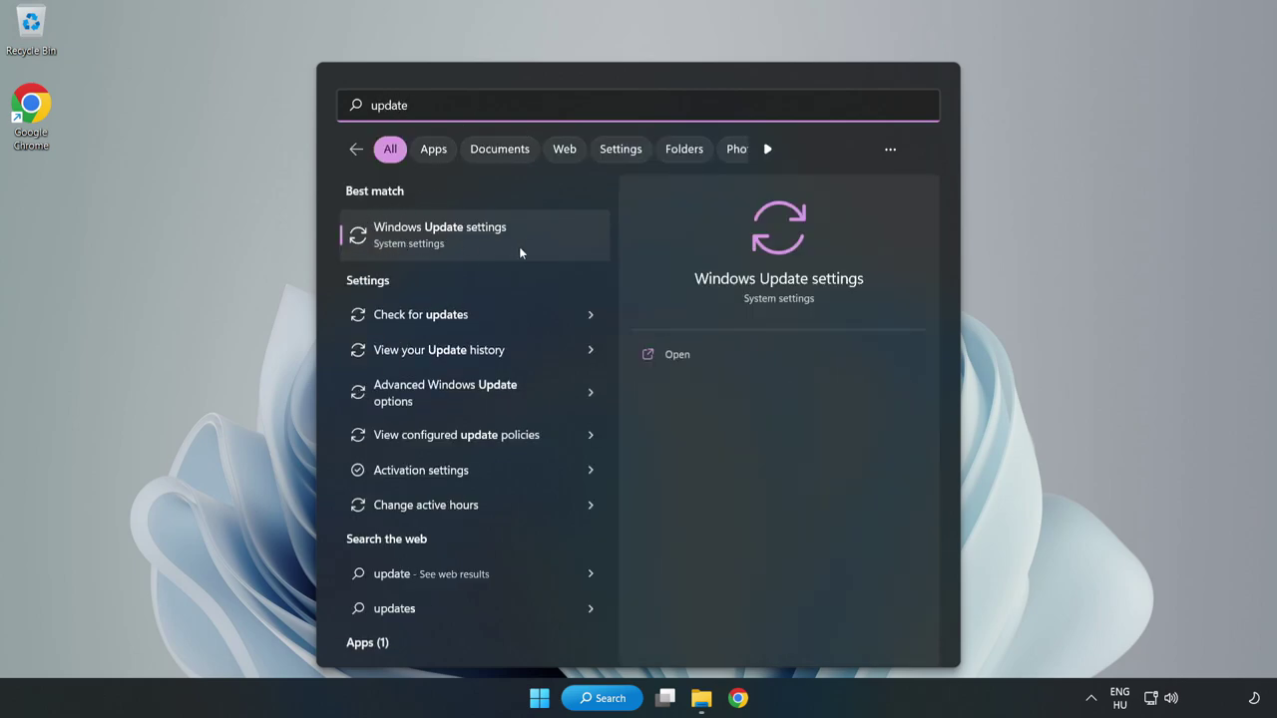
{"action": "left_click", "coordinate": [520, 253]}
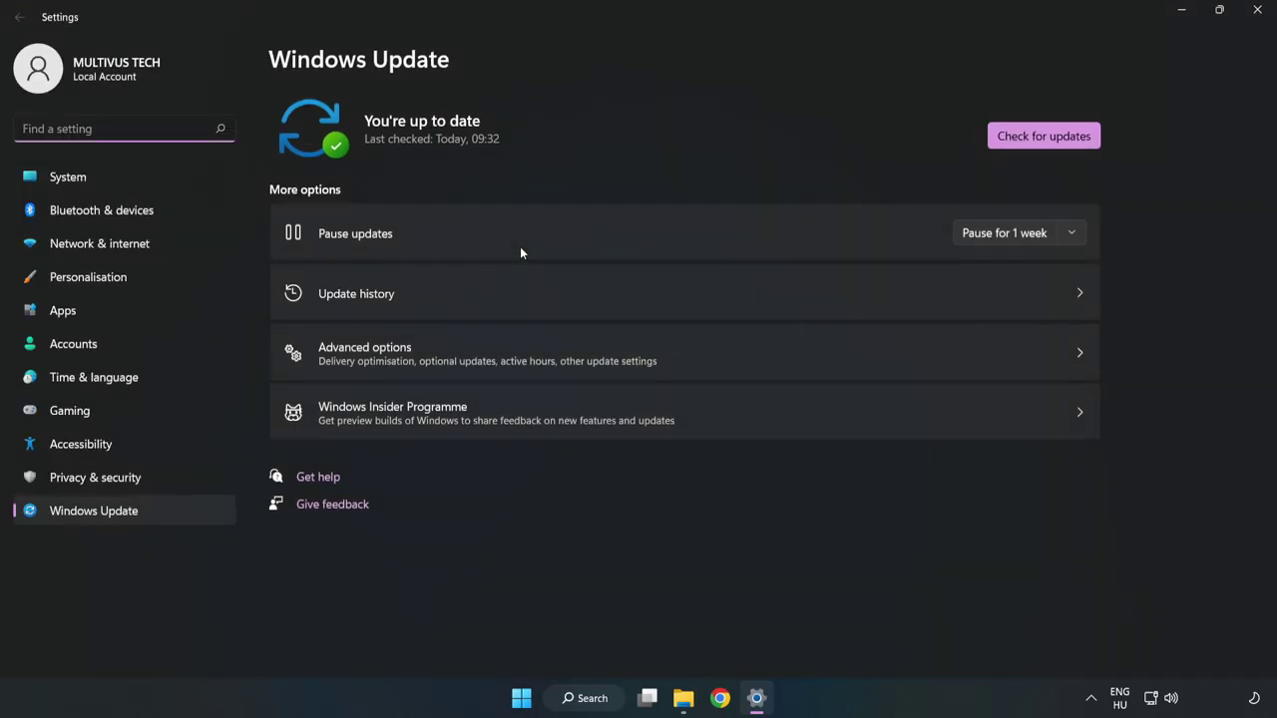
{"action": "left_click", "coordinate": [1029, 141]}
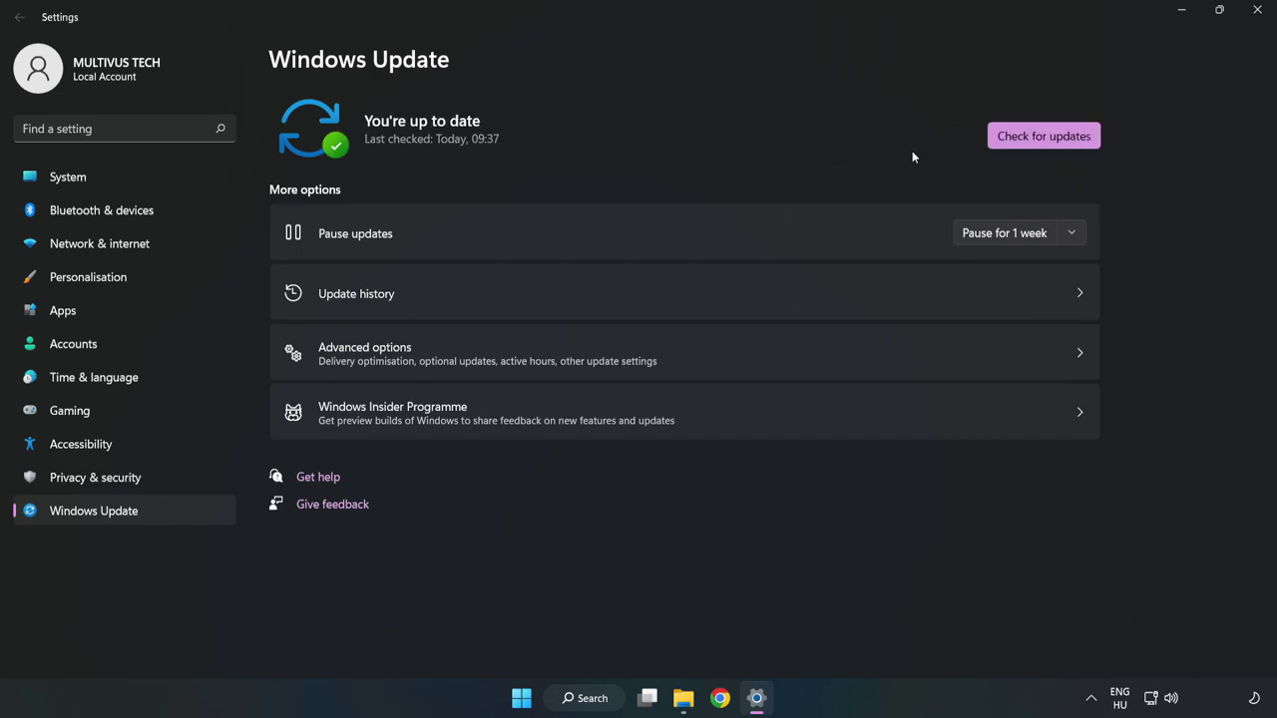
{"action": "left_click", "coordinate": [1256, 12]}
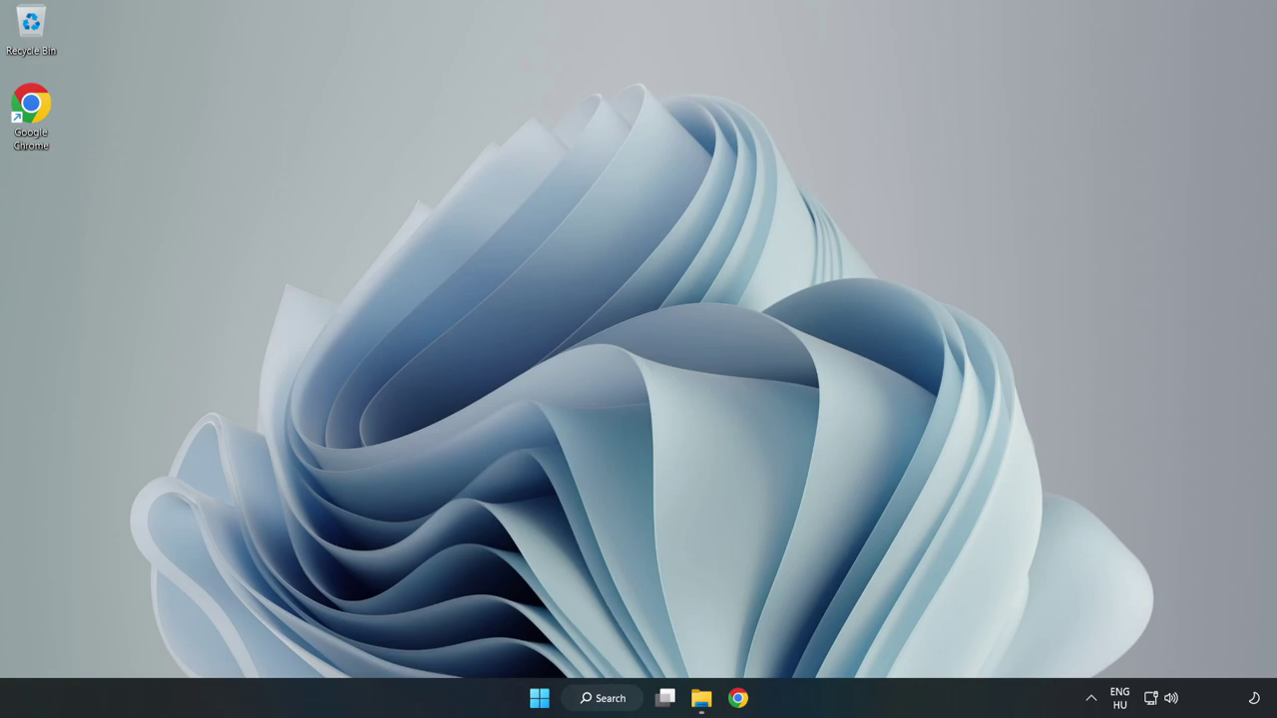
- Search Windows for "regedit", open Registry Editor and go to the key HKEY_CURRENT_USER\System\GameConfigStore
{"action": "left_click", "coordinate": [607, 698]}
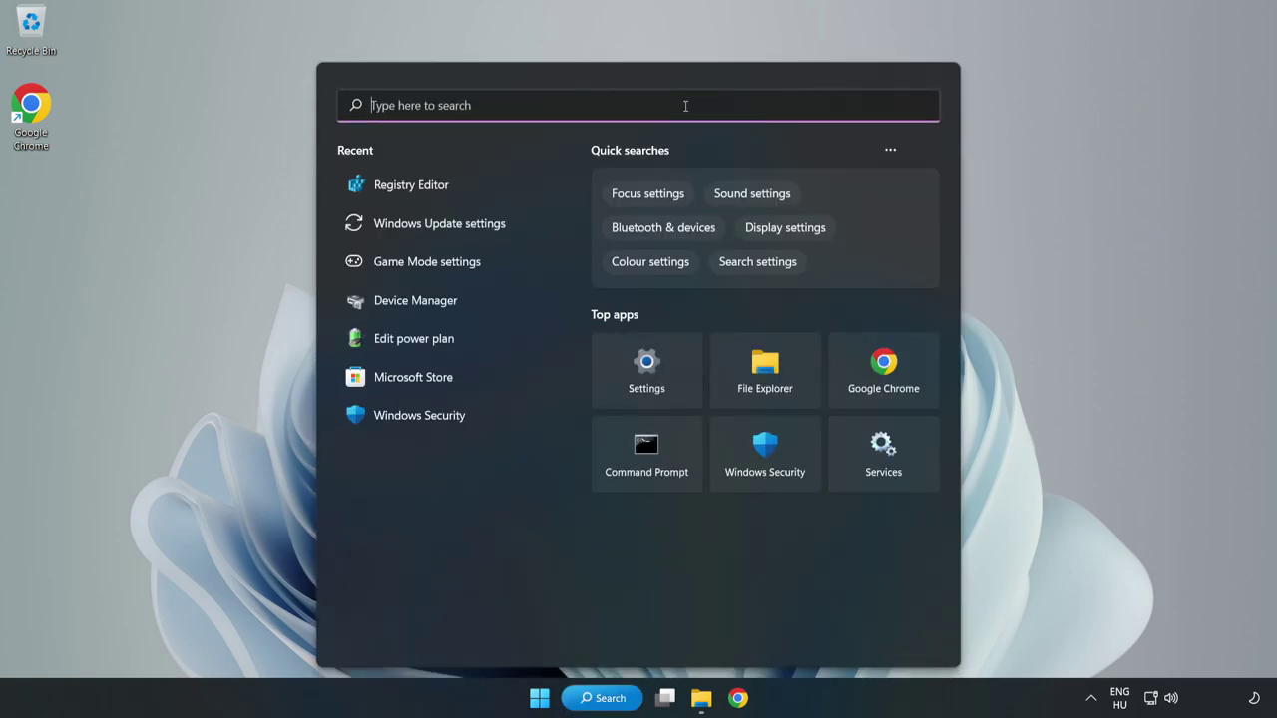
{"action": "type", "text": "regedit"}
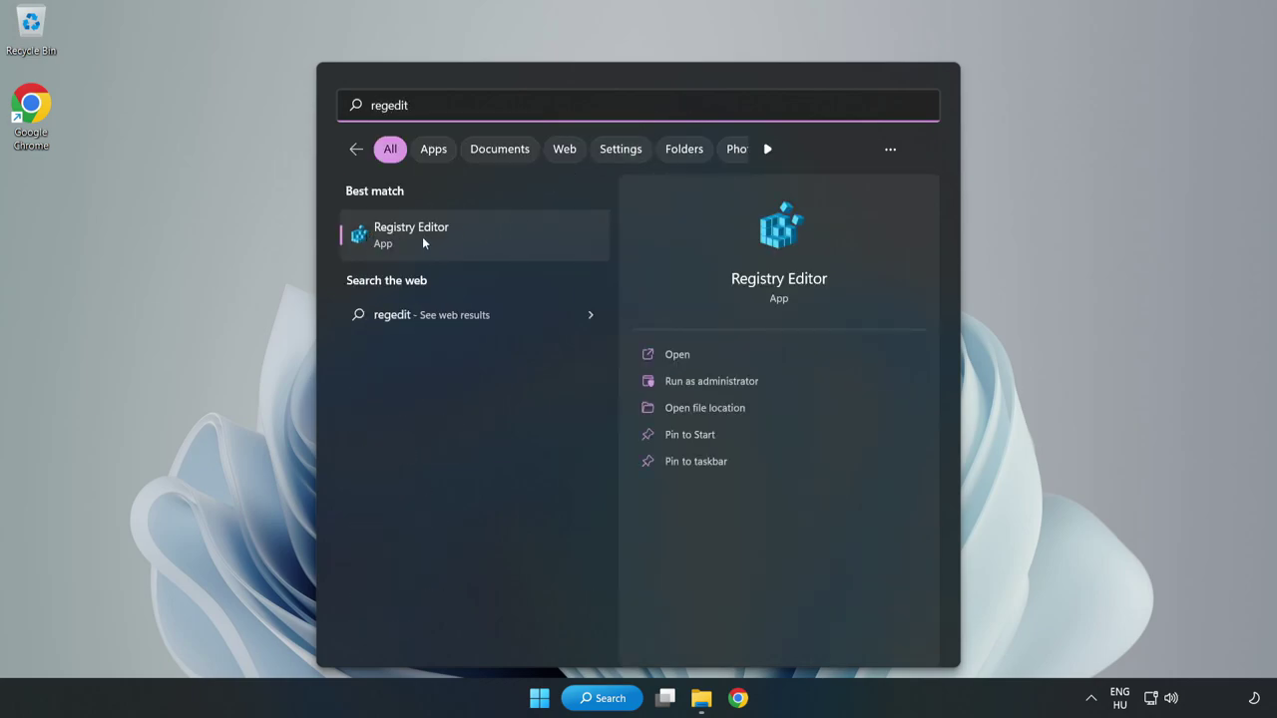
{"action": "left_click", "coordinate": [487, 236]}
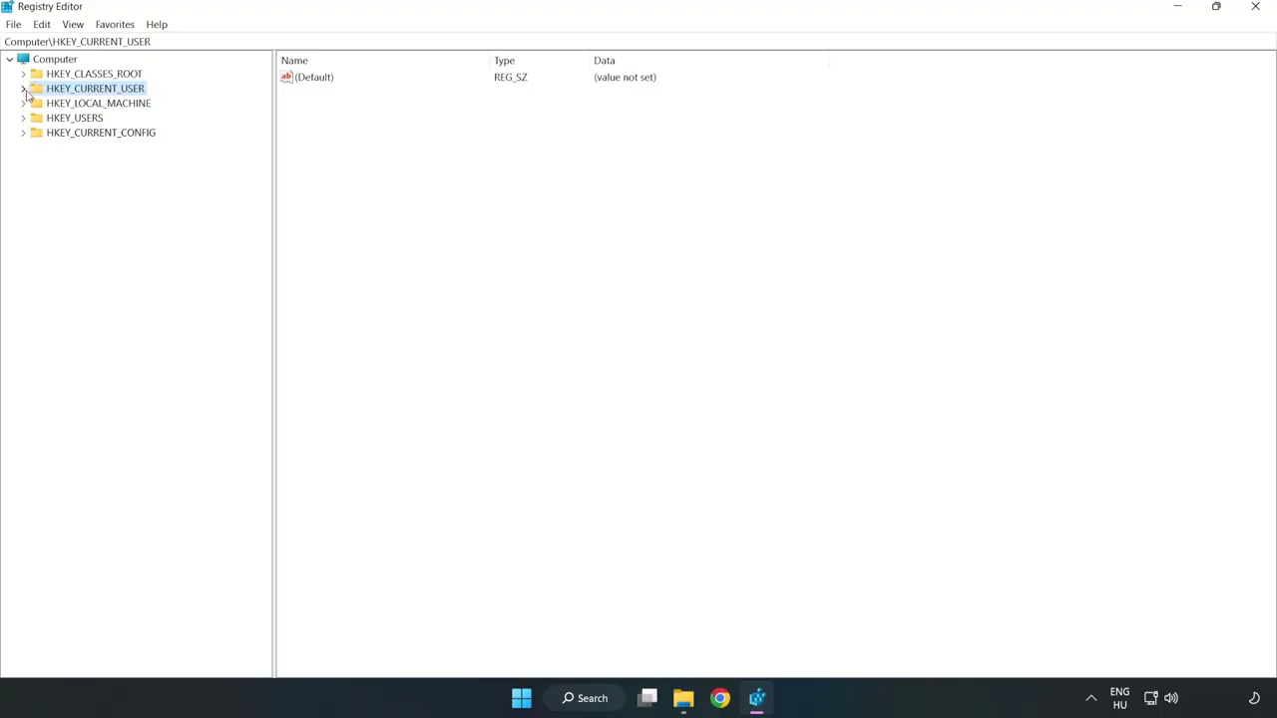
{"action": "left_click", "coordinate": [24, 89]}
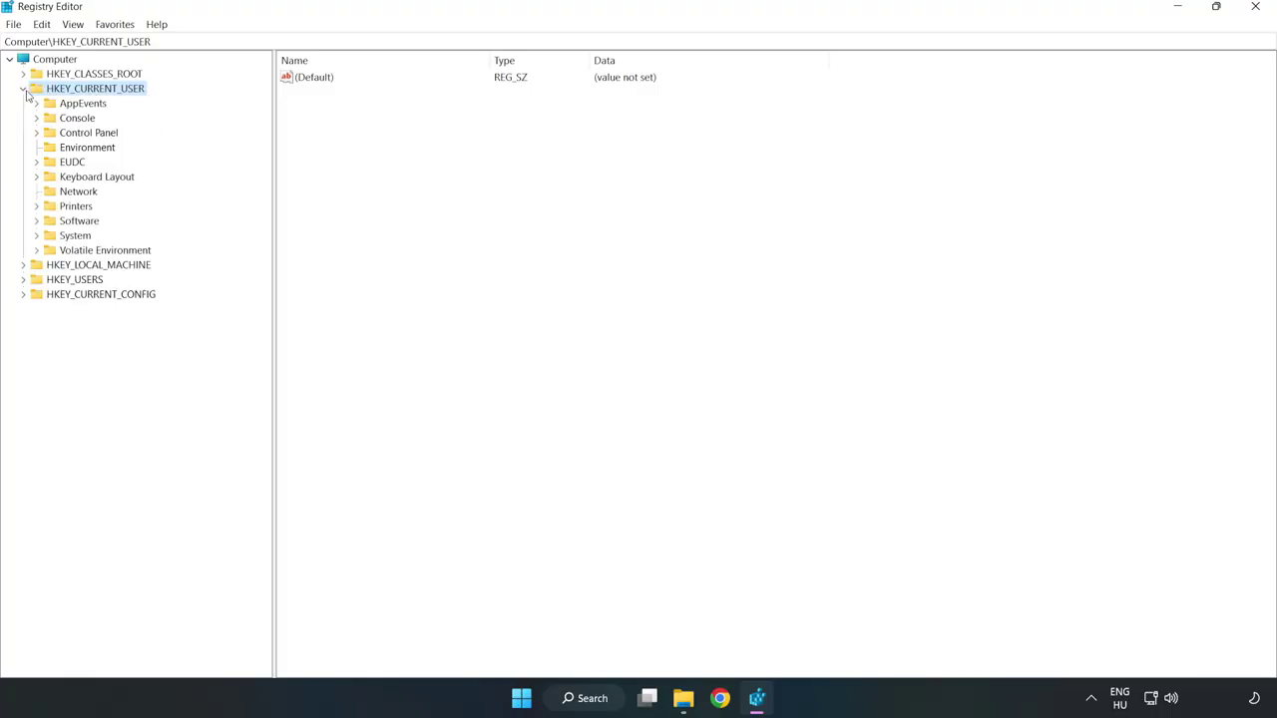
{"action": "left_click", "coordinate": [36, 236]}
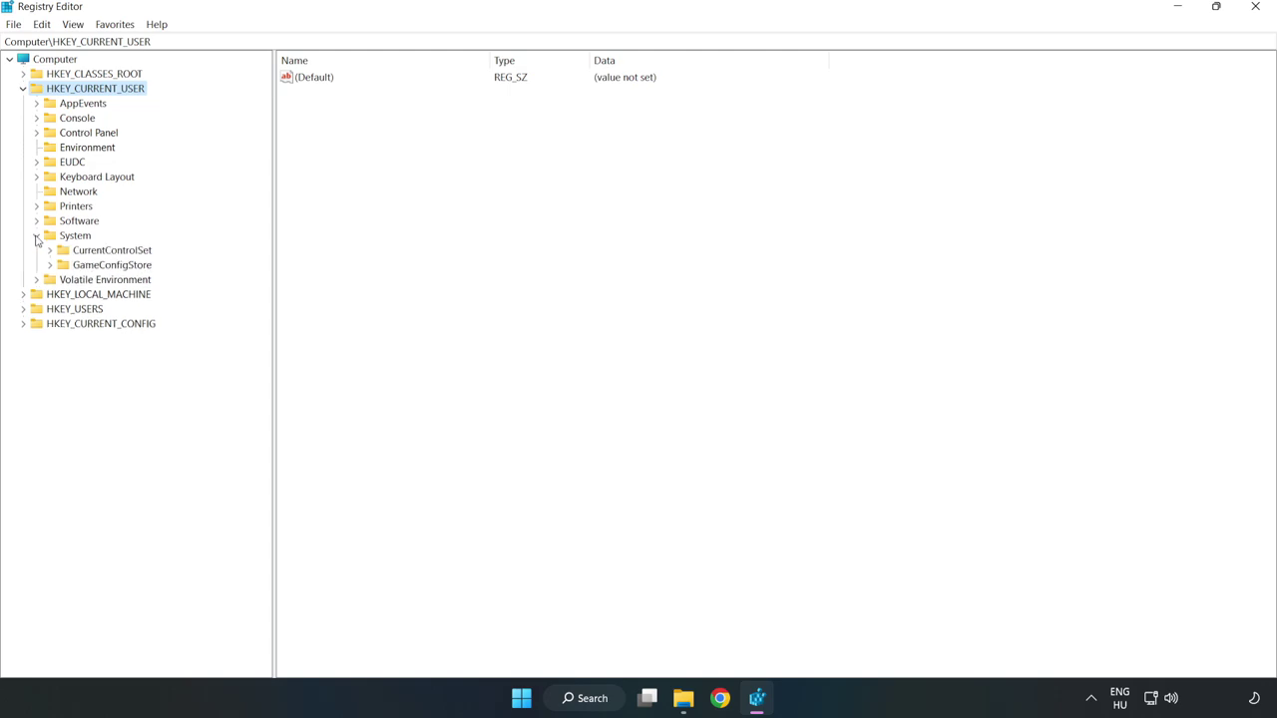
{"action": "left_click", "coordinate": [107, 267]}
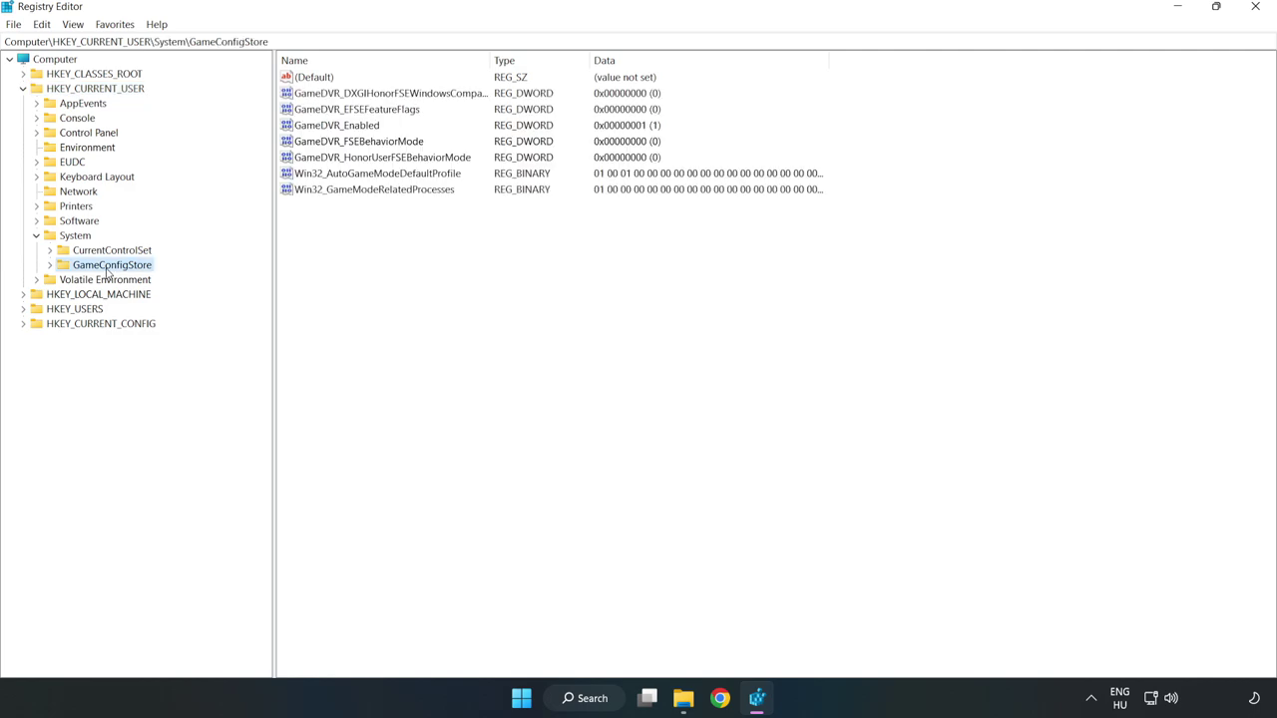
- Set the value data of GameDVR_Enabled in the GameConfigStore key to 0
{"action": "left_click", "coordinate": [311, 128]}
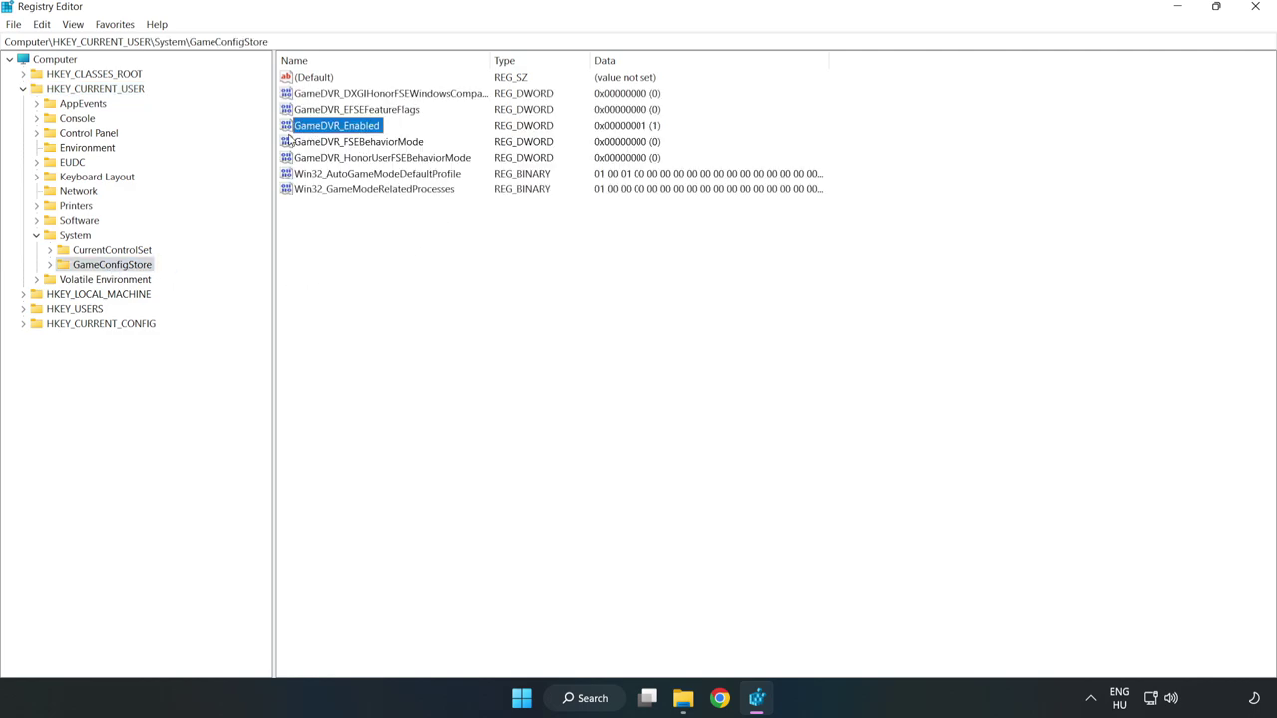
{"action": "right_click", "coordinate": [349, 132]}
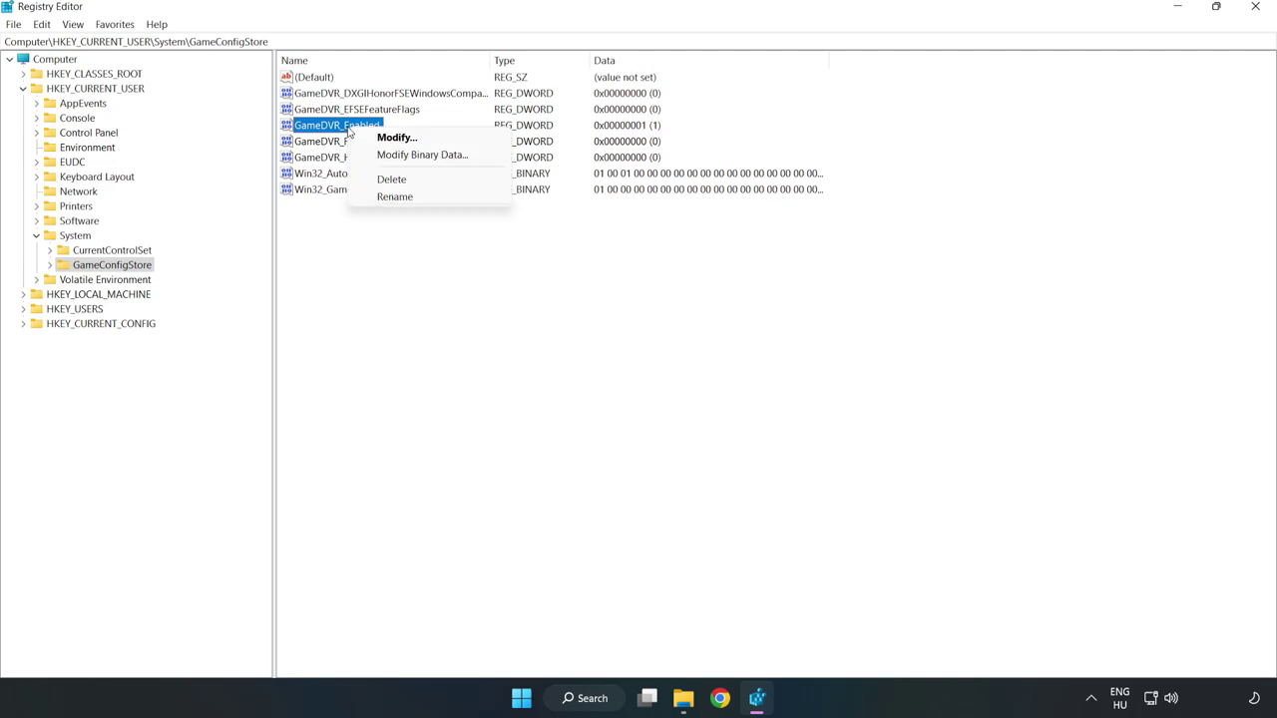
{"action": "left_click", "coordinate": [406, 142]}
{"action": "left_click_drag", "start_coordinate": [450, 181], "coordinate": [714, 273]}
{"action": "left_click", "coordinate": [535, 346]}
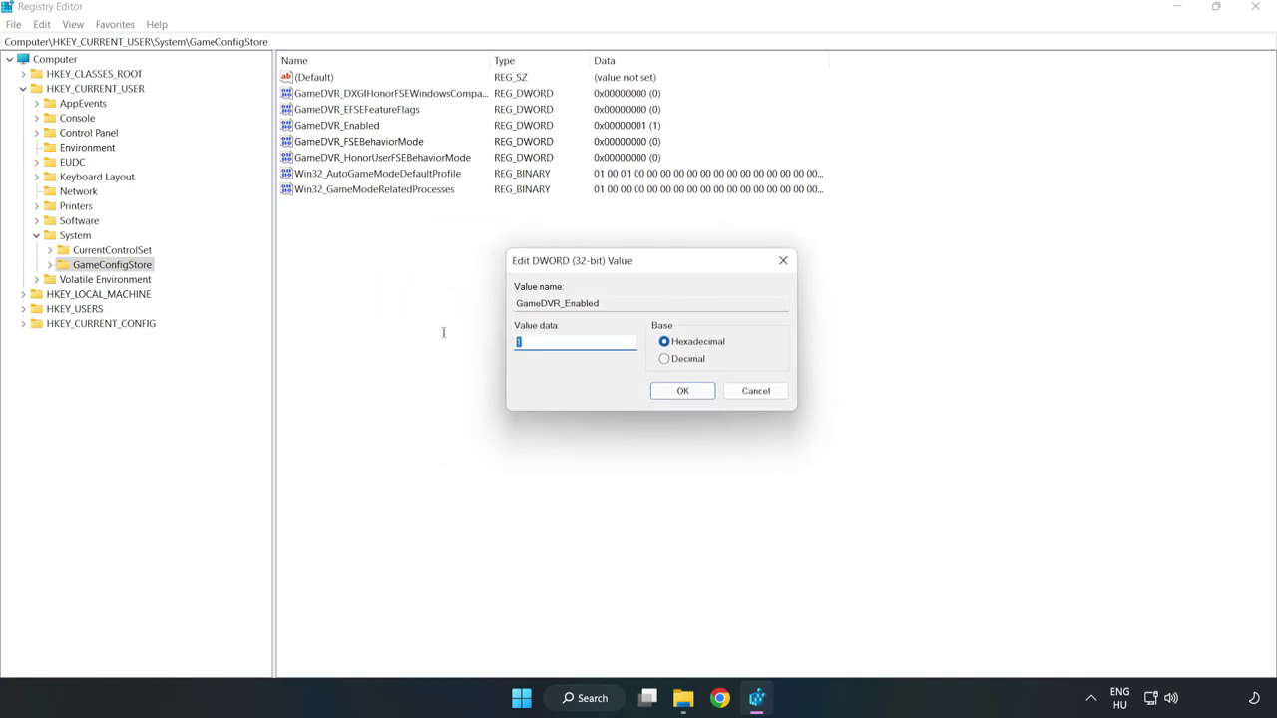
{"action": "type", "text": "0"}
{"action": "left_click", "coordinate": [683, 395]}
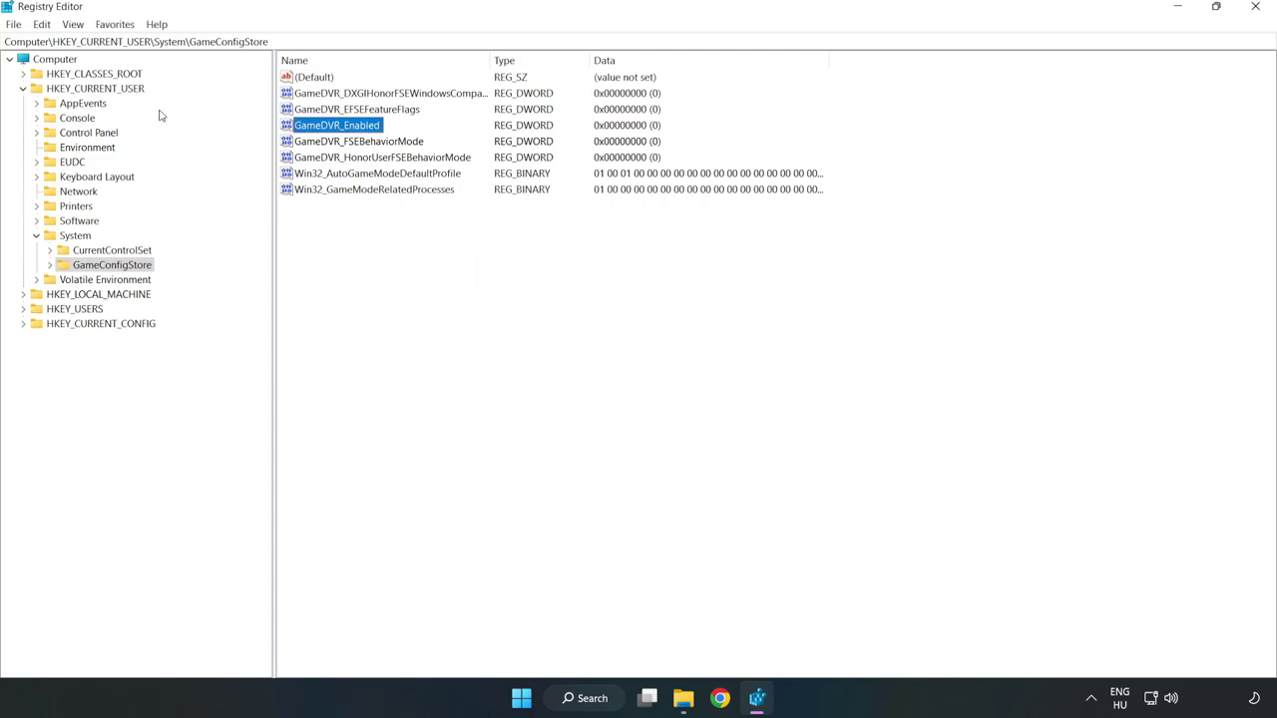
- Collapse HKEY_CURRENT_USER and open the key HKEY_LOCAL_MACHINE\SOFTWARE\Microsoft\PolicyManager\default\ApplicationManagement\AllowGameDVR
{"action": "left_click", "coordinate": [23, 89]}
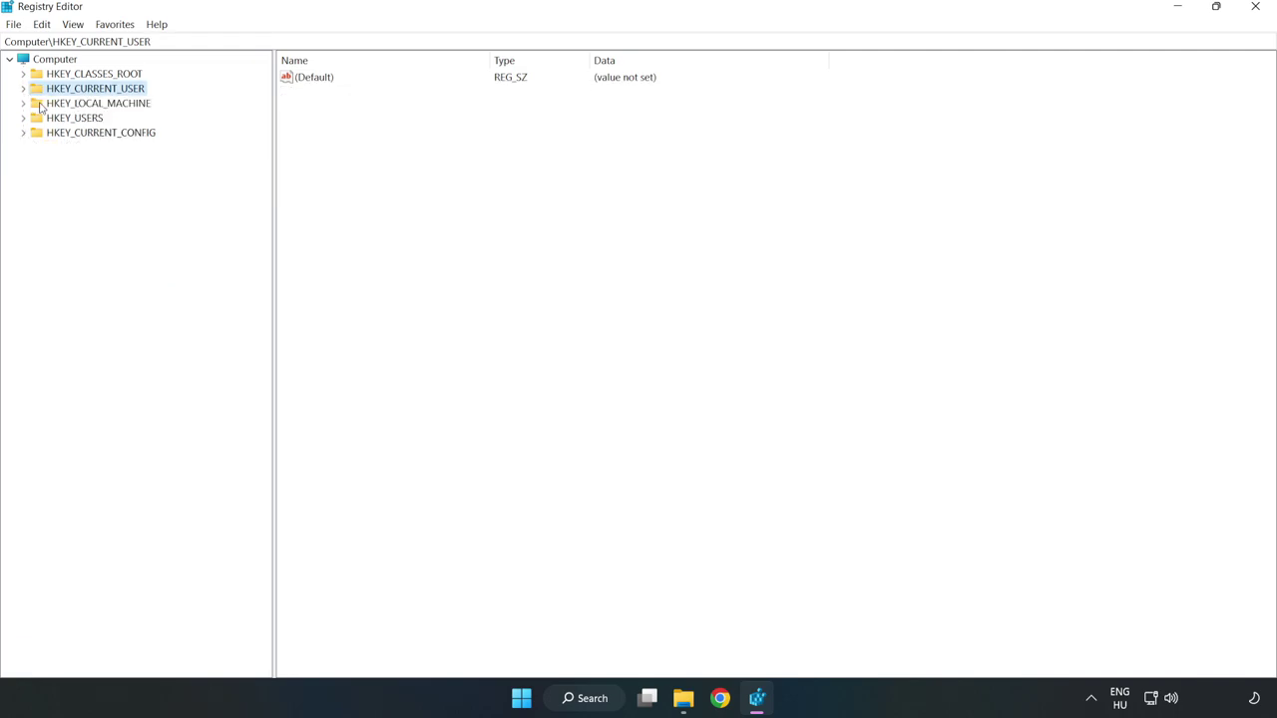
{"action": "double_click", "coordinate": [31, 105]}
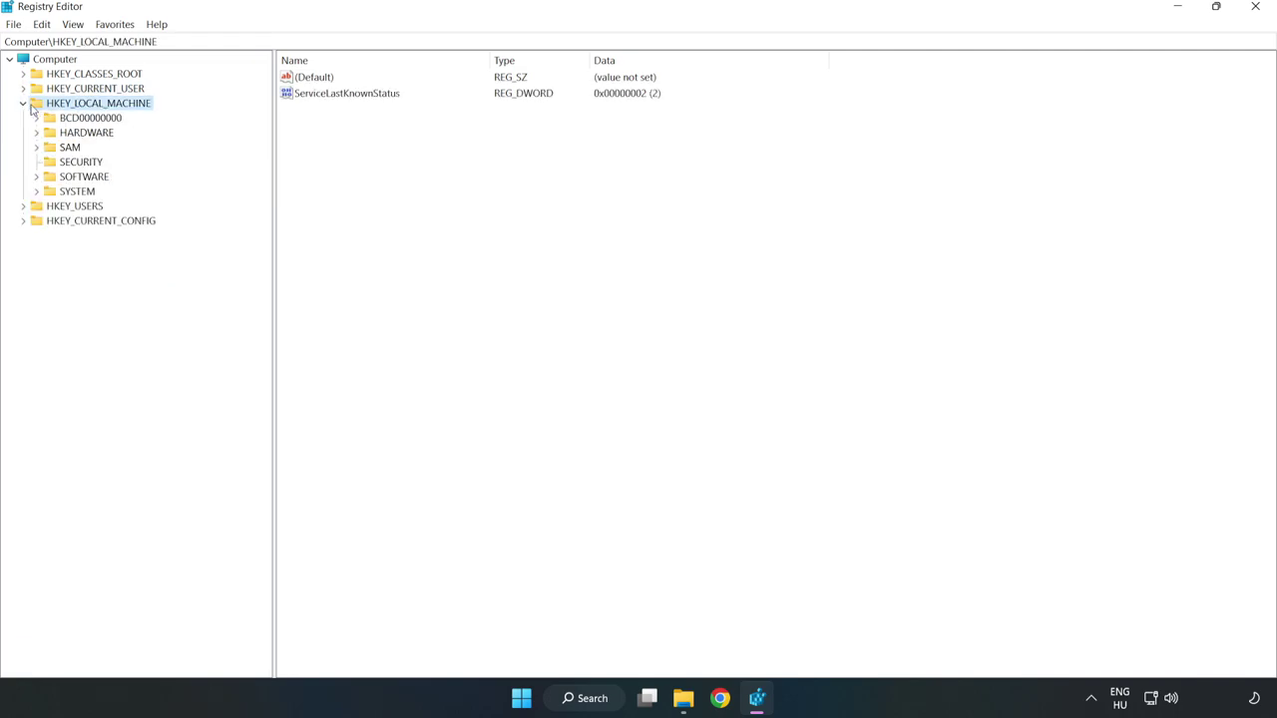
{"action": "left_click", "coordinate": [37, 178]}
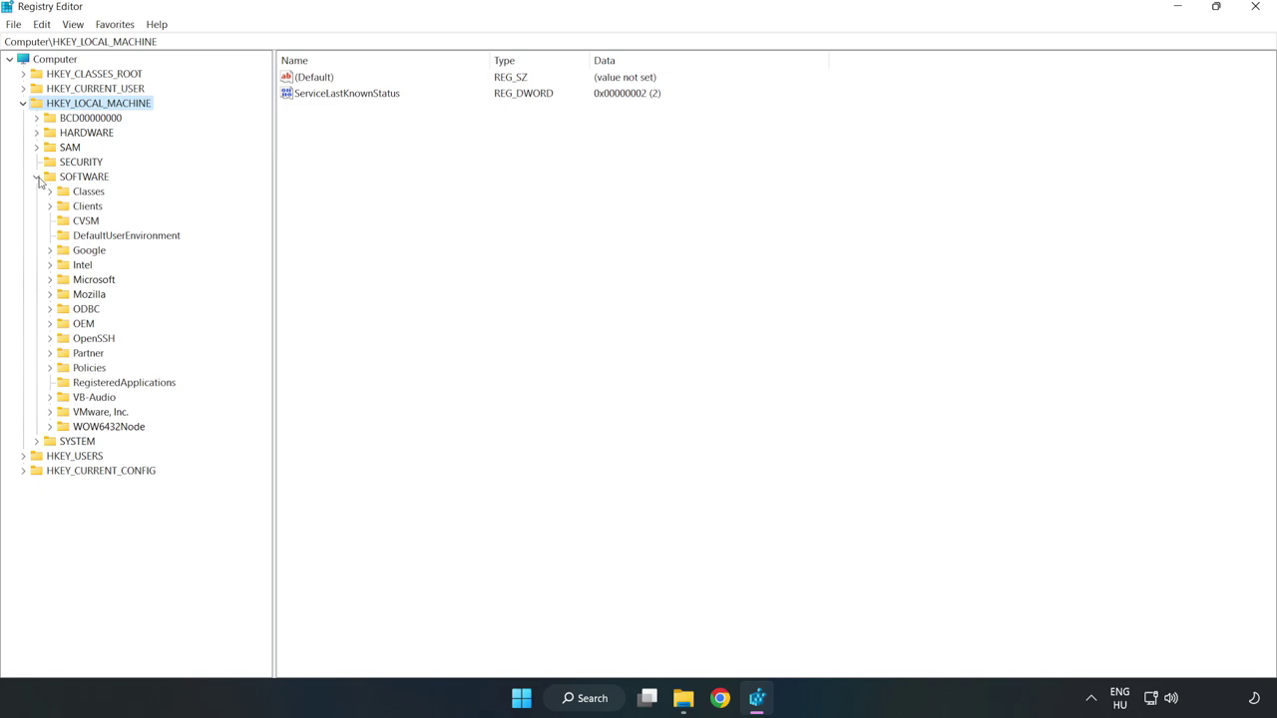
{"action": "left_click", "coordinate": [50, 280]}
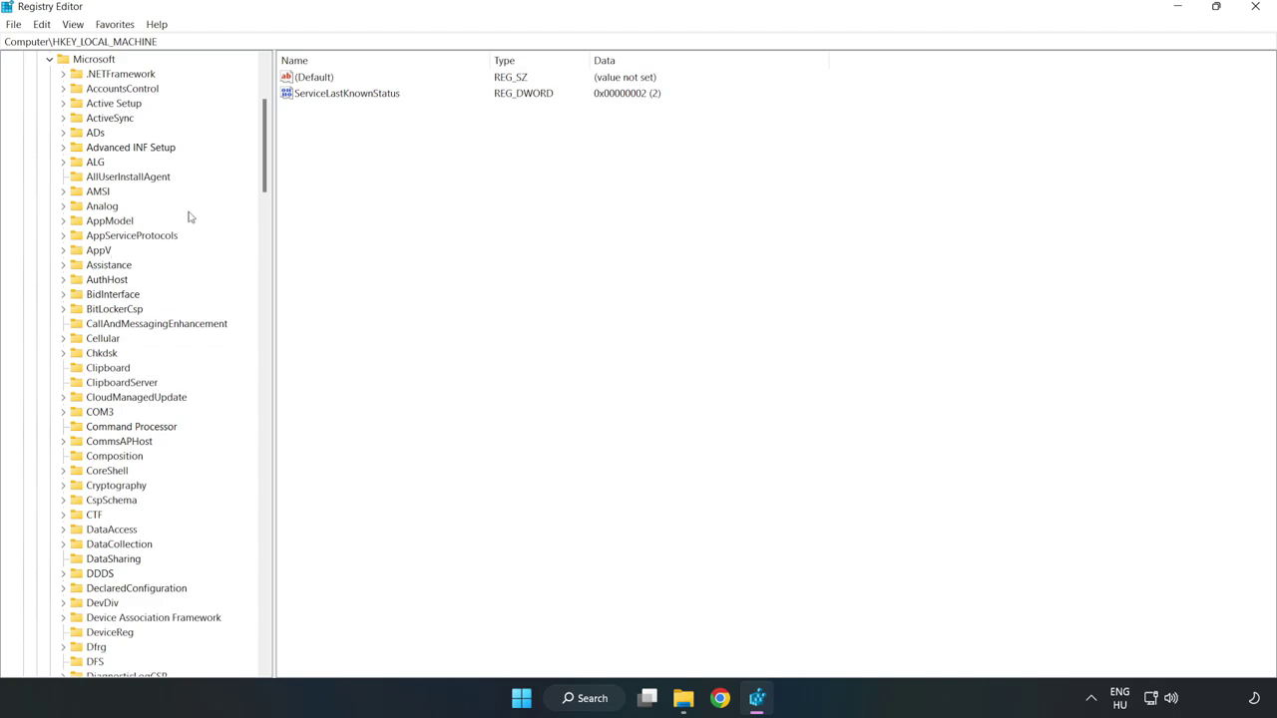
{"action": "left_click_drag", "start_coordinate": [261, 176], "coordinate": [288, 473]}
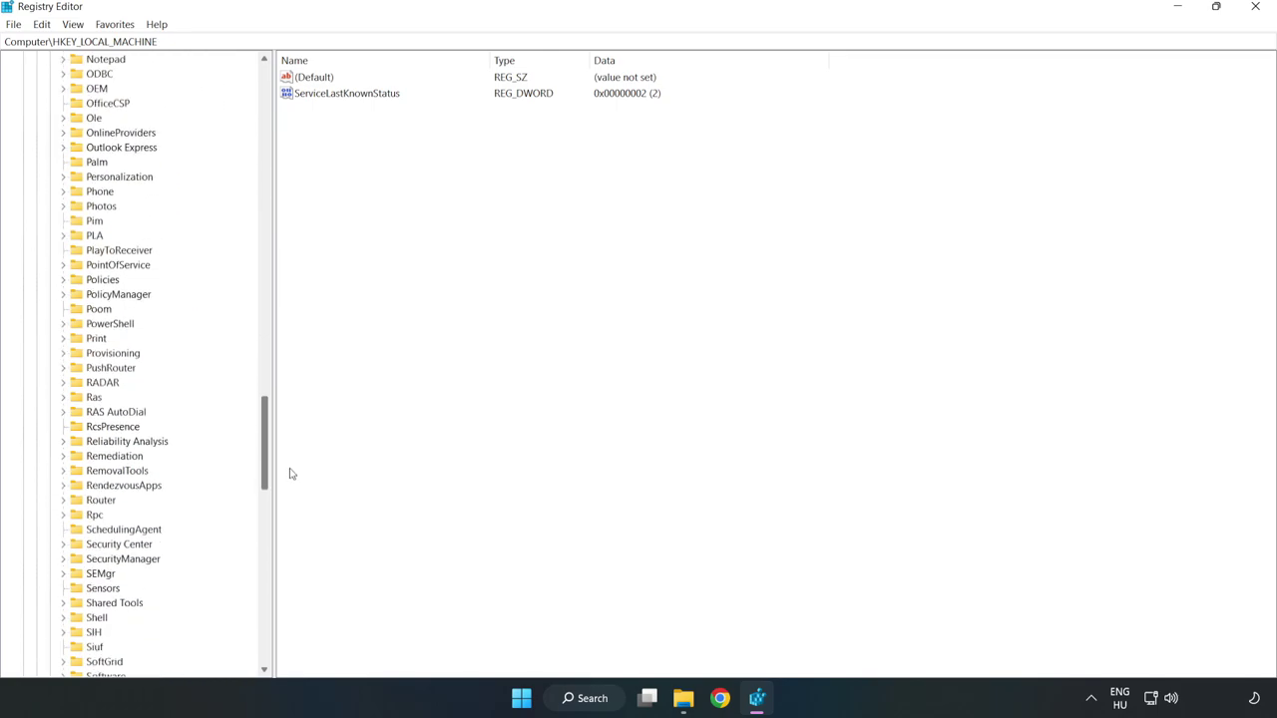
{"action": "left_click", "coordinate": [63, 296]}
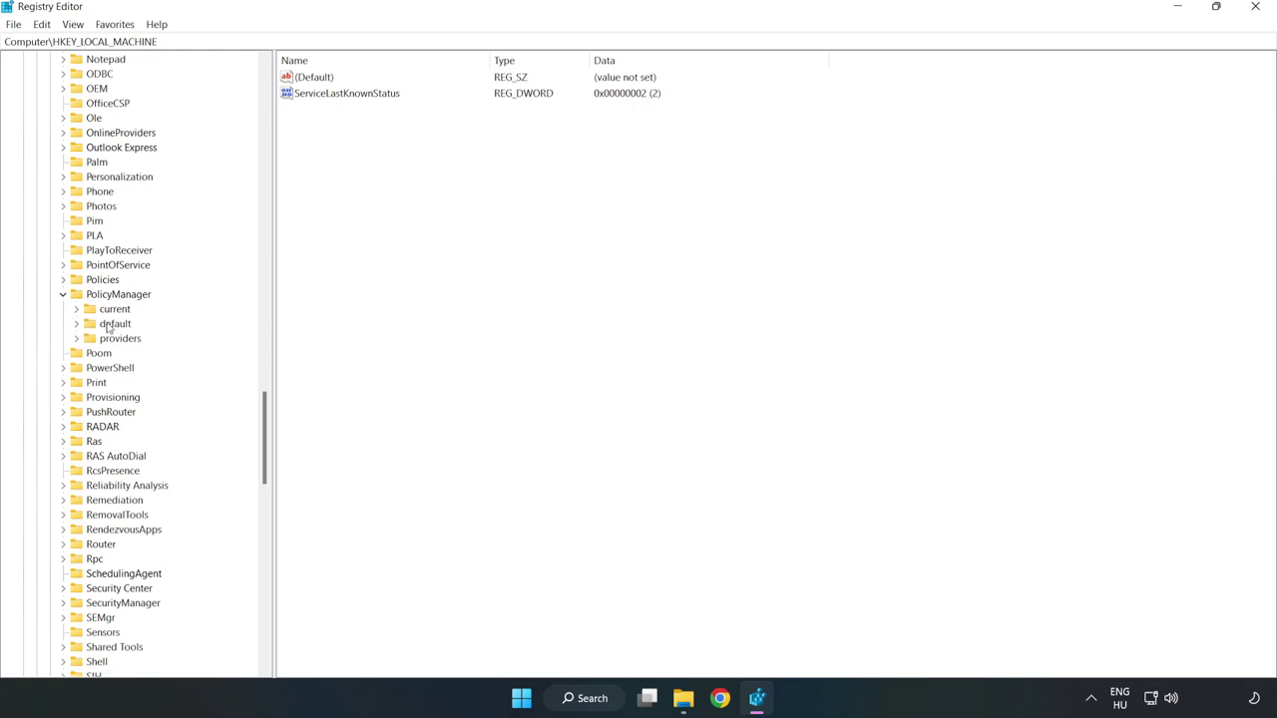
{"action": "left_click", "coordinate": [77, 324]}
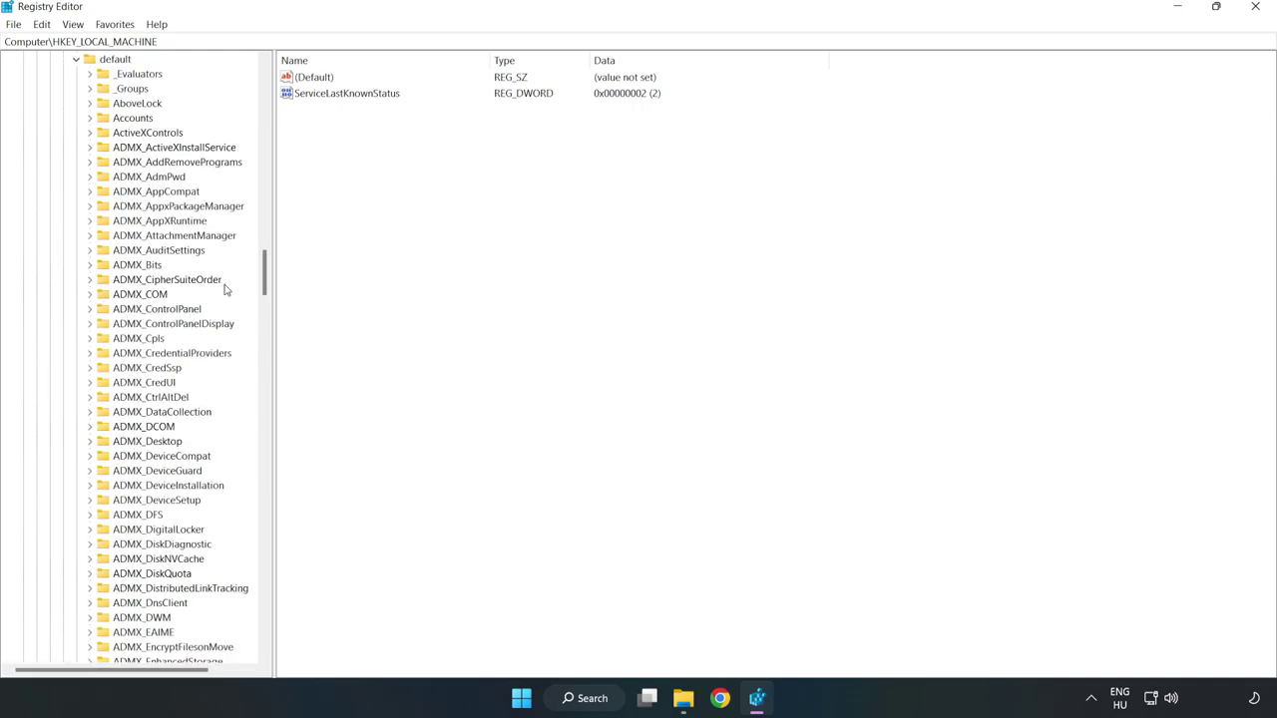
{"action": "left_click_drag", "start_coordinate": [266, 277], "coordinate": [258, 427]}
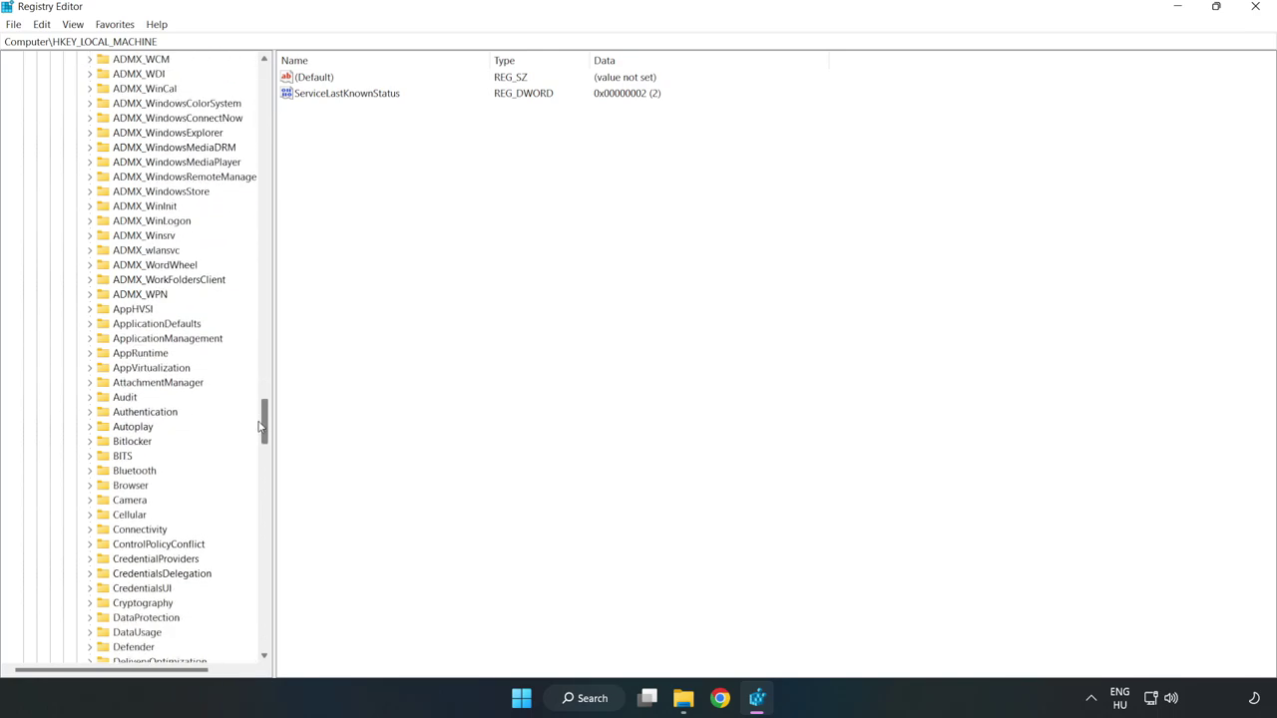
{"action": "left_click", "coordinate": [91, 339]}
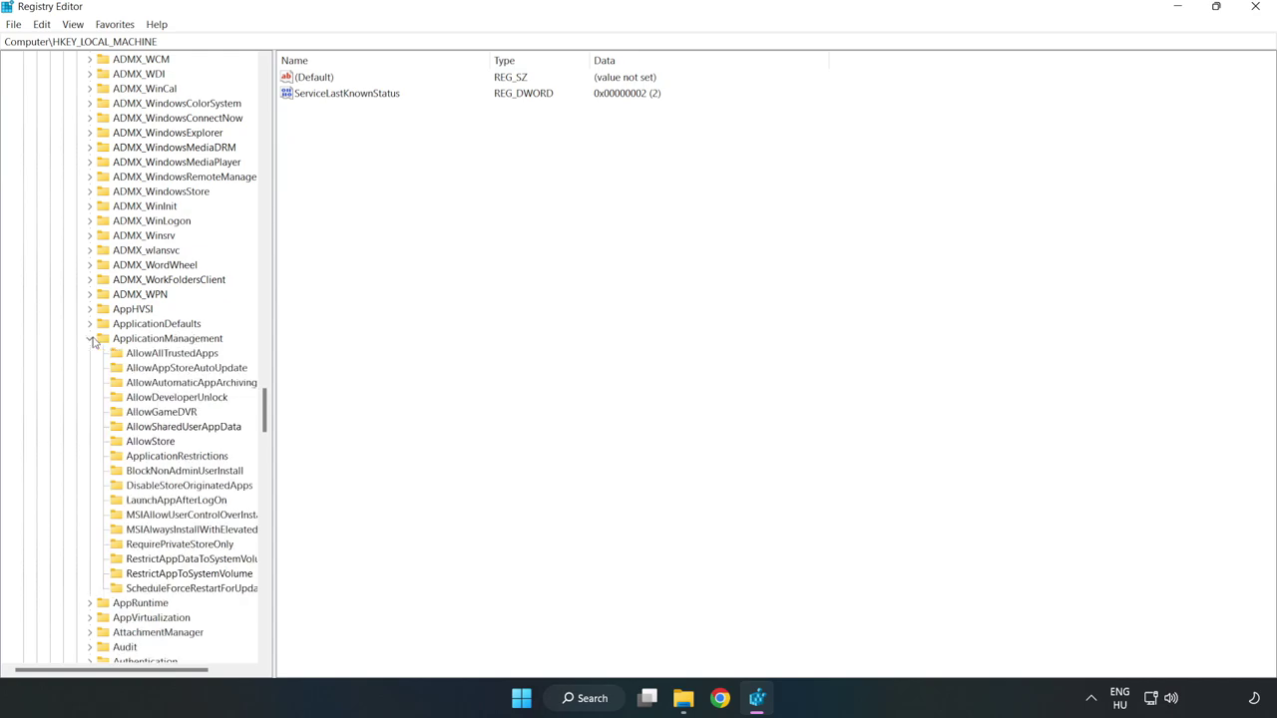
{"action": "left_click", "coordinate": [148, 413]}
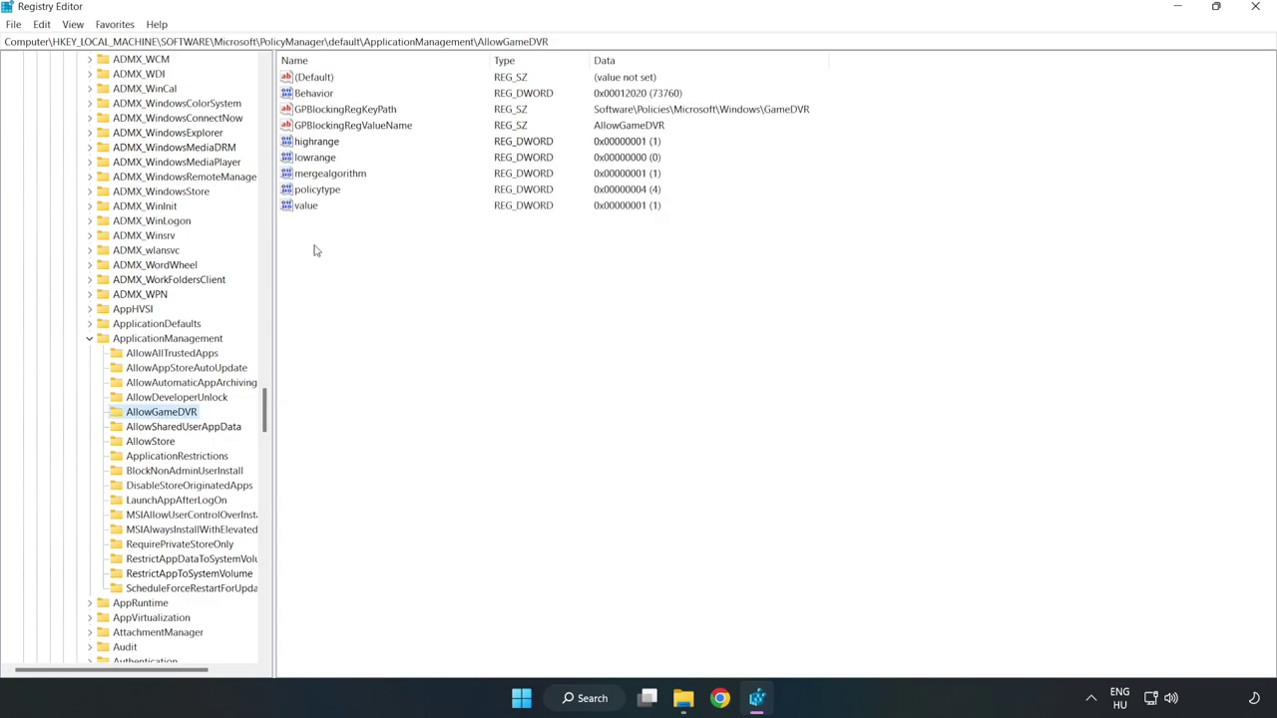
- Set the value data of the DWORD named value in the AllowGameDVR key to 0 and close Registry Editor
{"action": "left_click", "coordinate": [296, 207]}
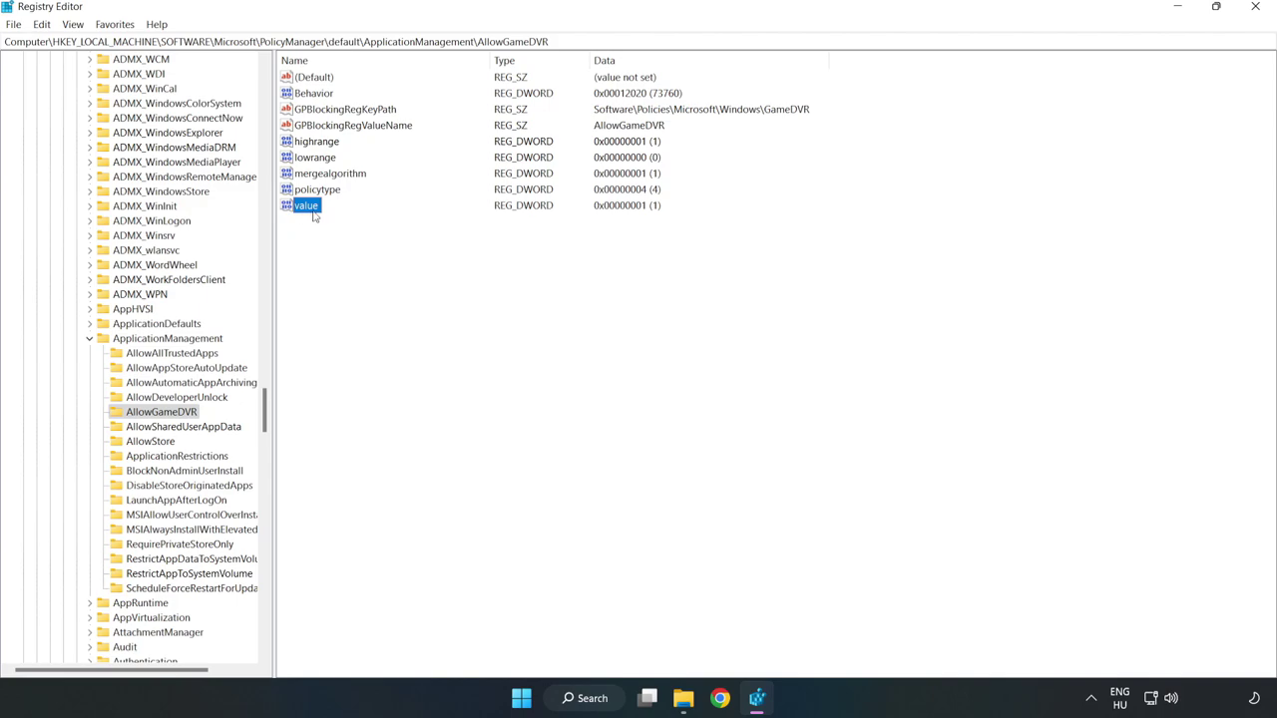
{"action": "right_click", "coordinate": [311, 210]}
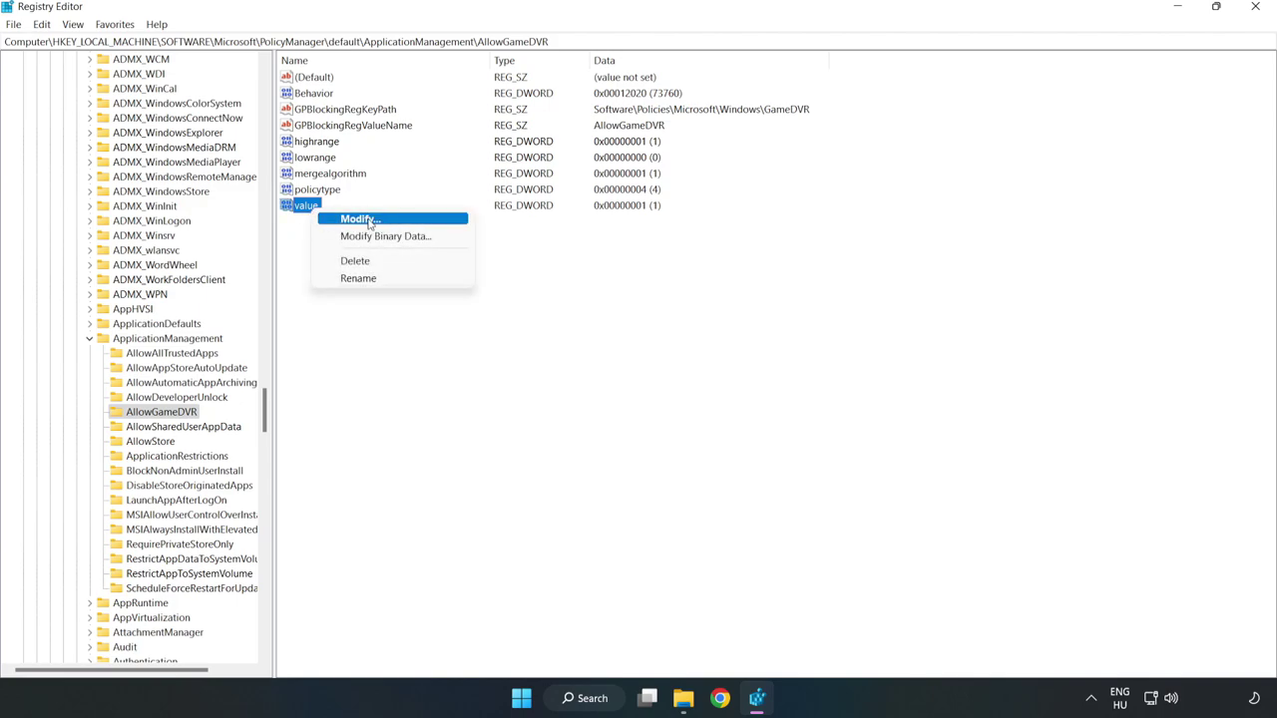
{"action": "left_click", "coordinate": [366, 220]}
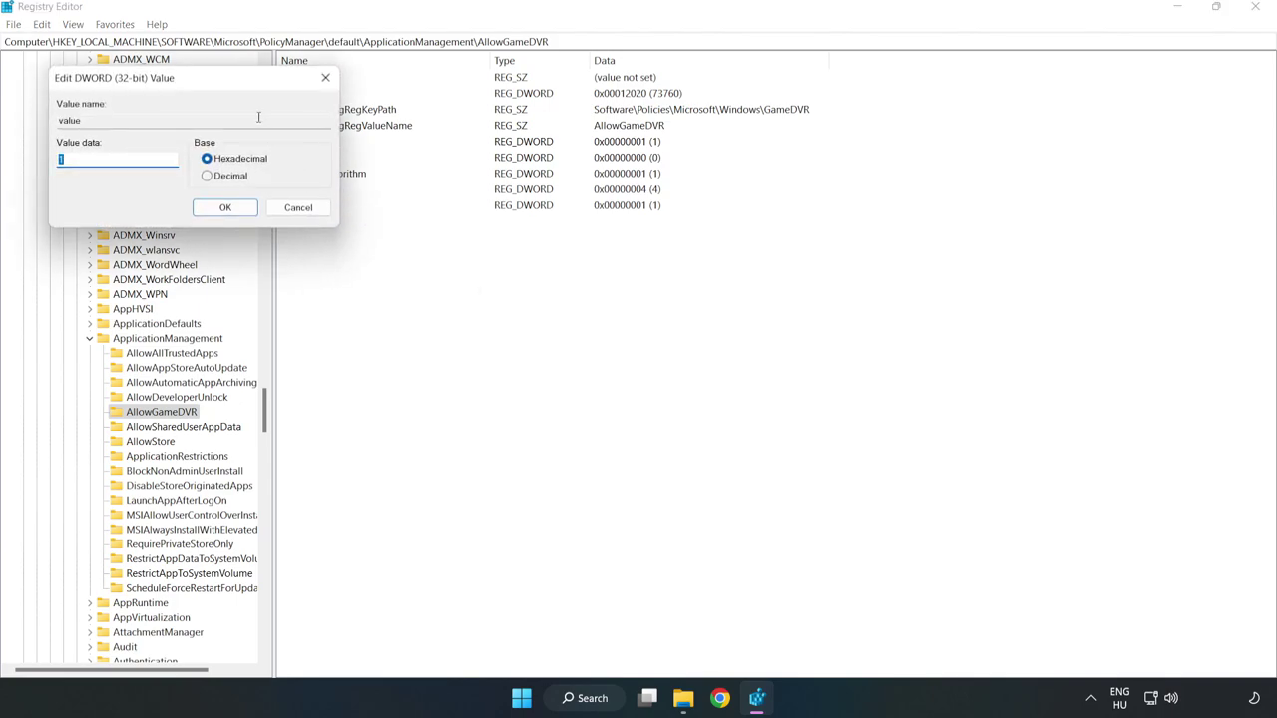
{"action": "left_click_drag", "start_coordinate": [248, 79], "coordinate": [647, 263]}
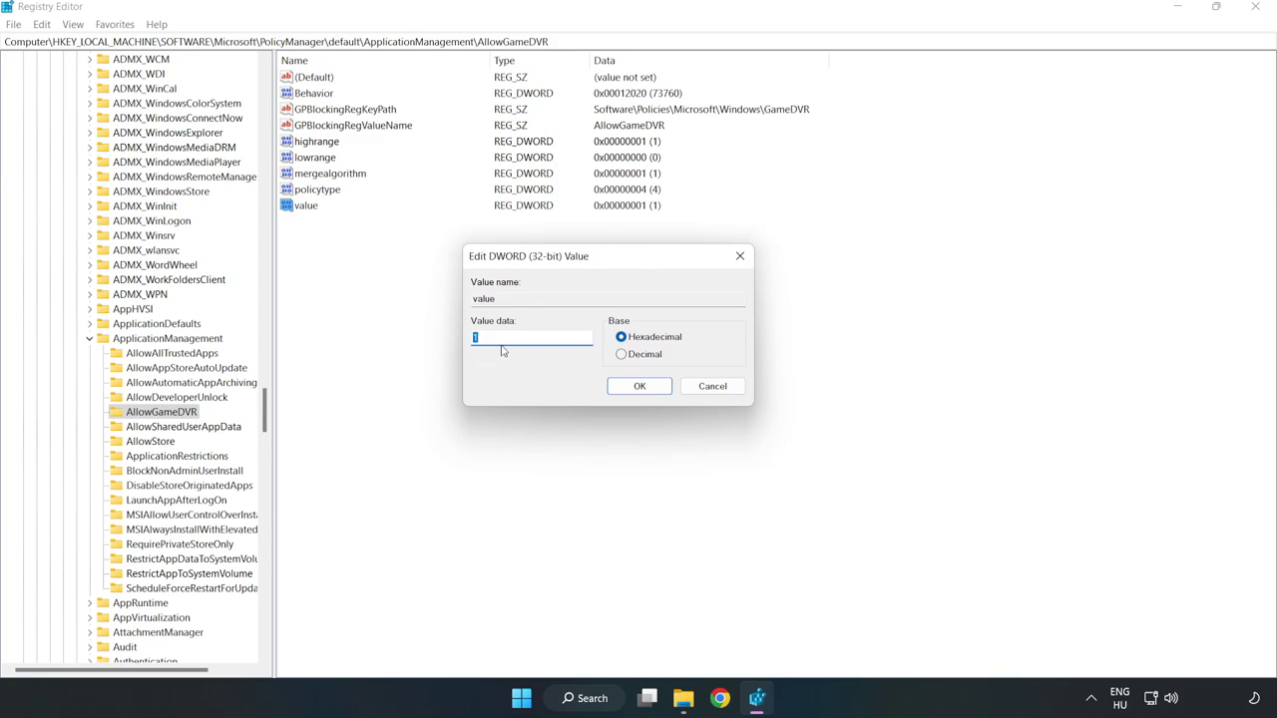
{"action": "key", "text": "BackSpace"}
{"action": "type", "text": "0"}
{"action": "left_click", "coordinate": [639, 386]}
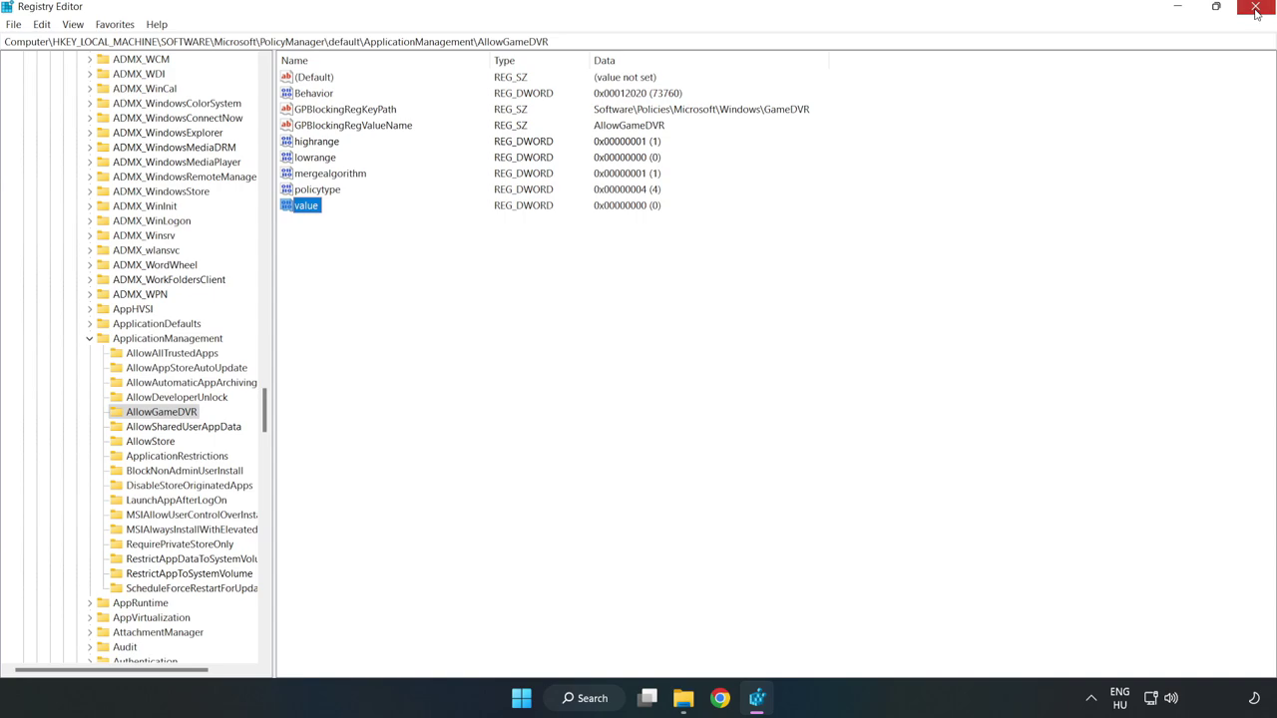
{"action": "left_click", "coordinate": [1256, 10]}
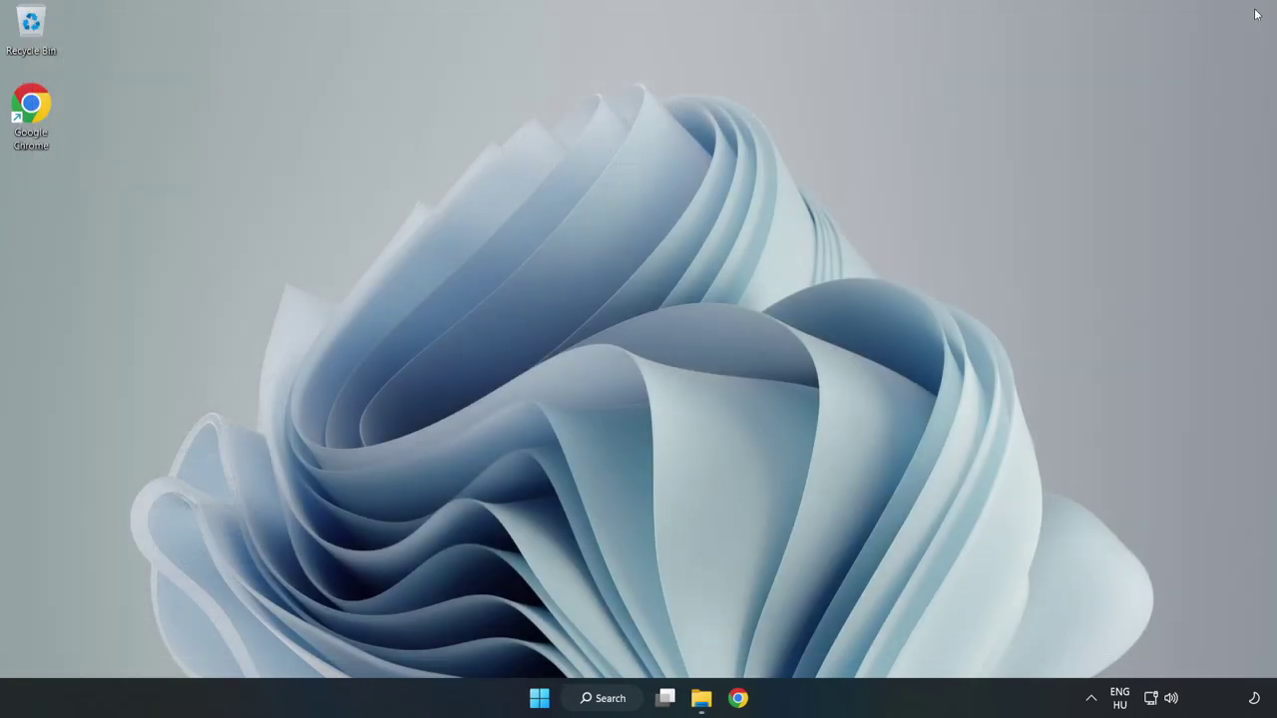
- Switch to Google Chrome and download the English DirectX End-User Runtime Web Installer from the Microsoft Download Center
{"action": "left_click", "coordinate": [740, 701]}
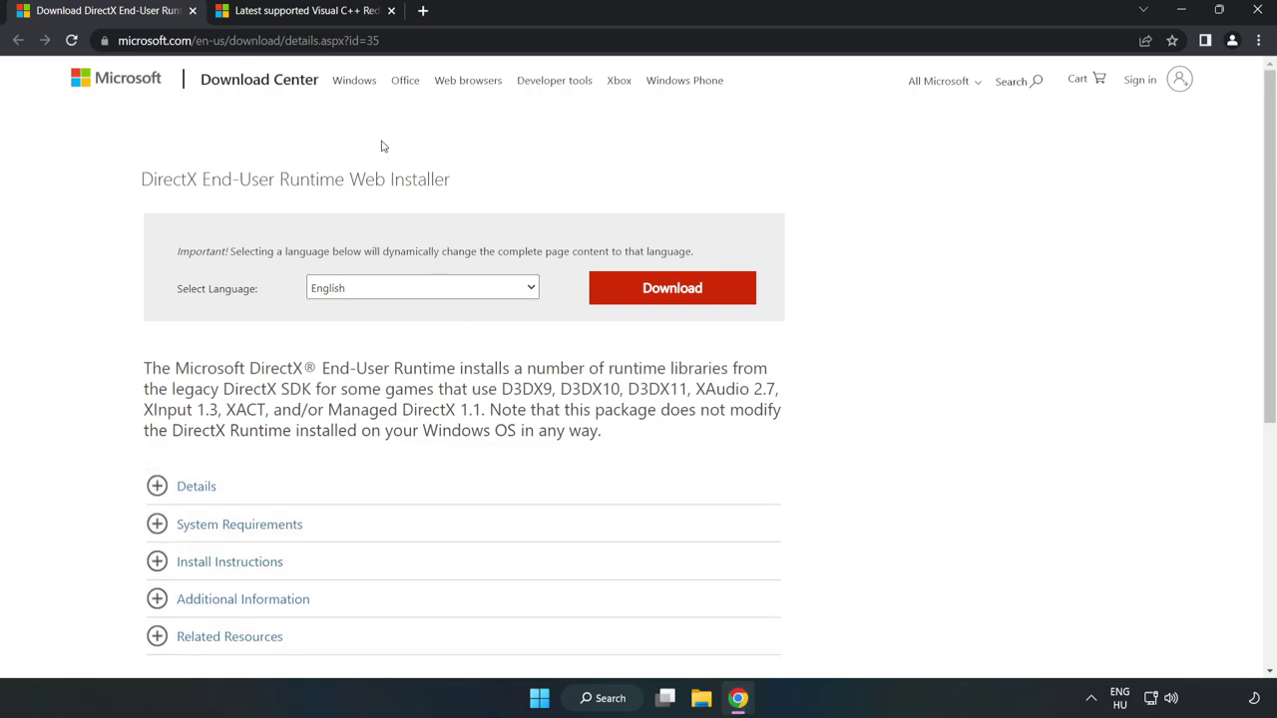
{"action": "left_click_drag", "start_coordinate": [428, 37], "coordinate": [319, 40]}
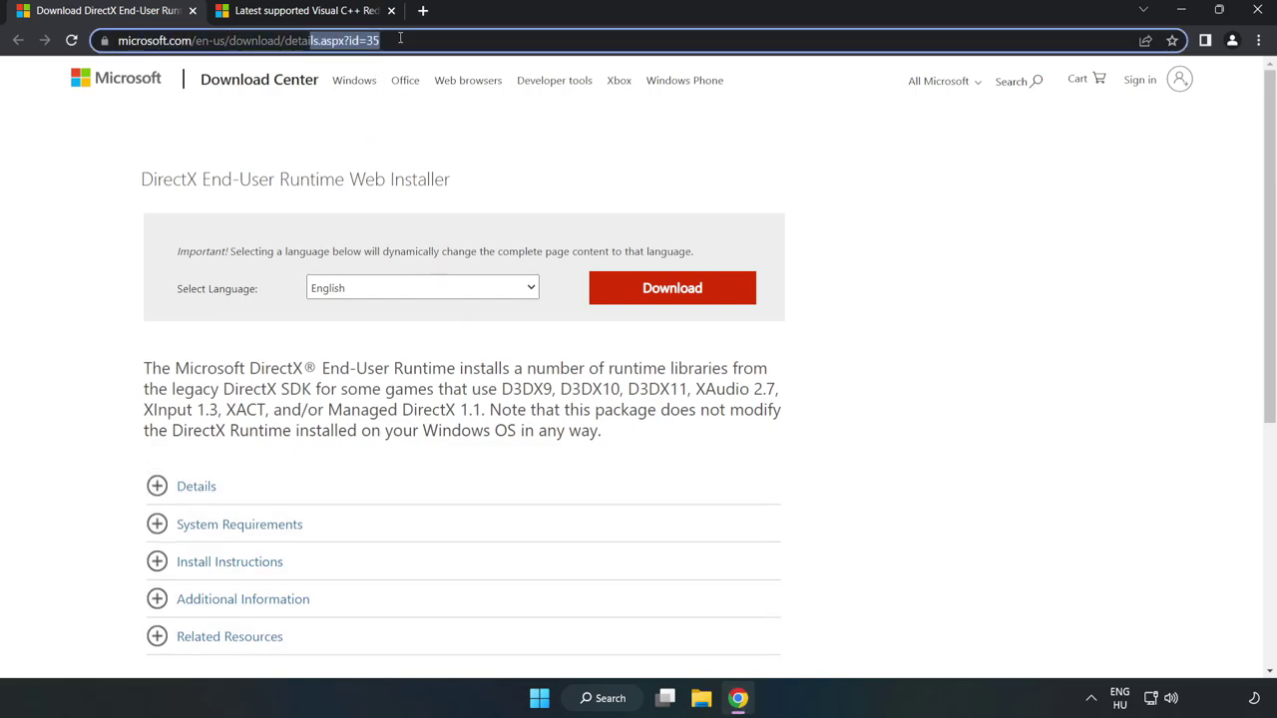
{"action": "left_click", "coordinate": [517, 158]}
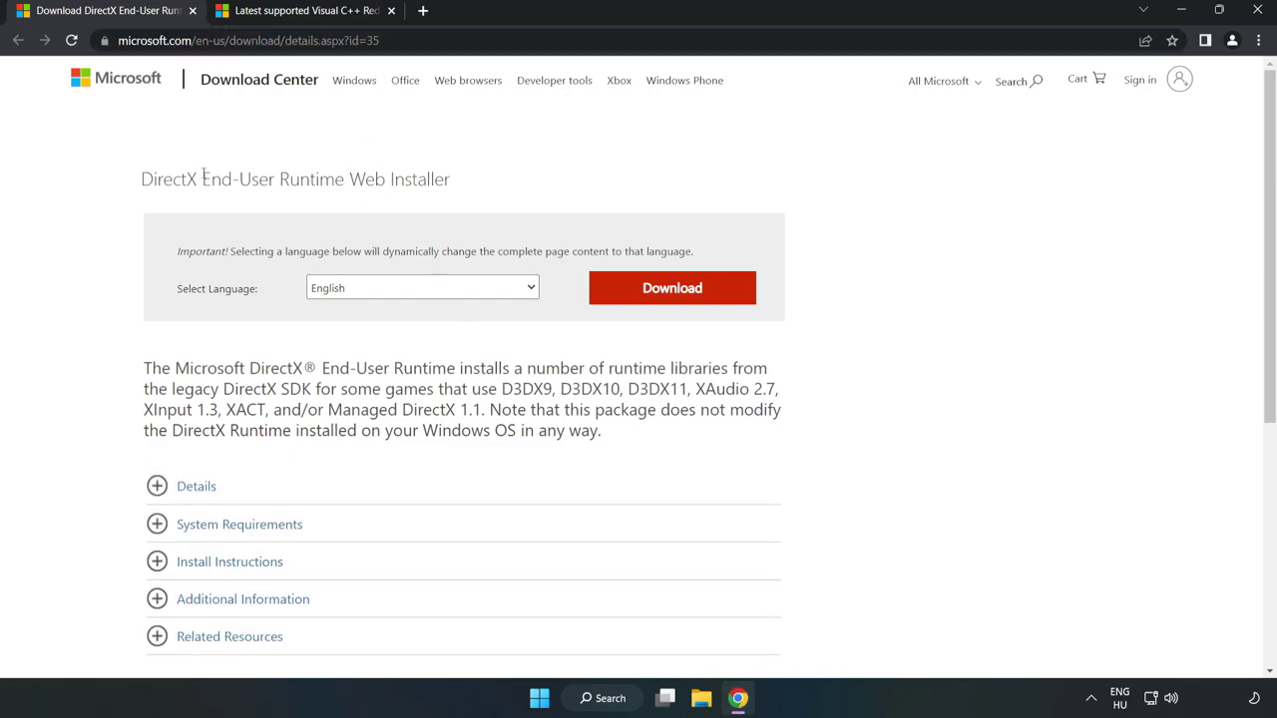
{"action": "left_click", "coordinate": [680, 302]}
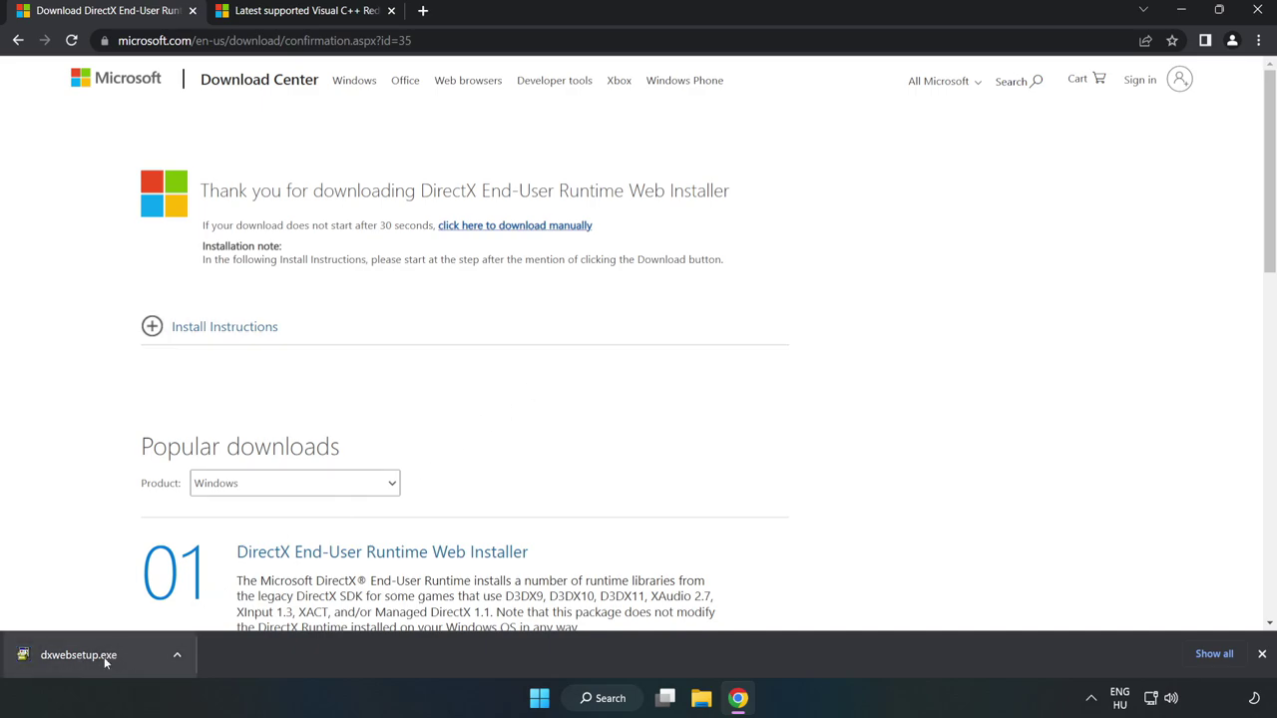
- Run dxwebsetup.exe, accept the license agreement, opt out of the Bing Bar and complete the DirectX setup
{"action": "left_click", "coordinate": [129, 658]}
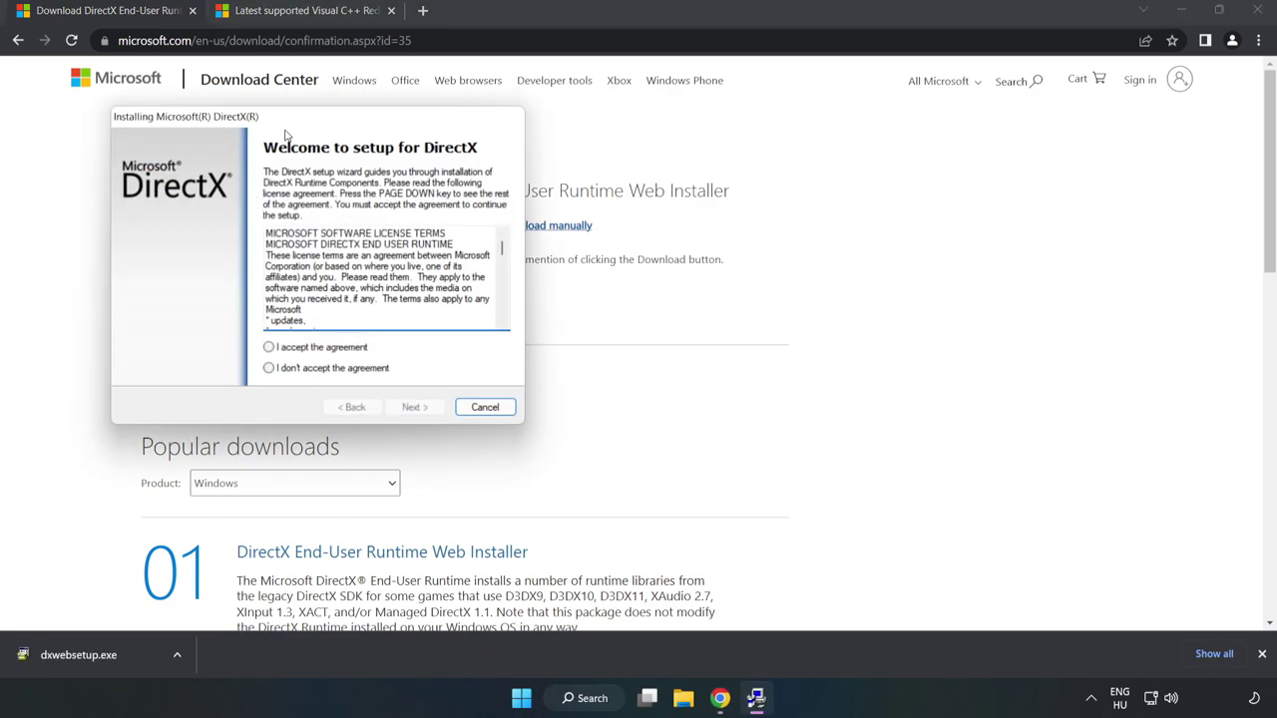
{"action": "left_click_drag", "start_coordinate": [289, 130], "coordinate": [631, 204]}
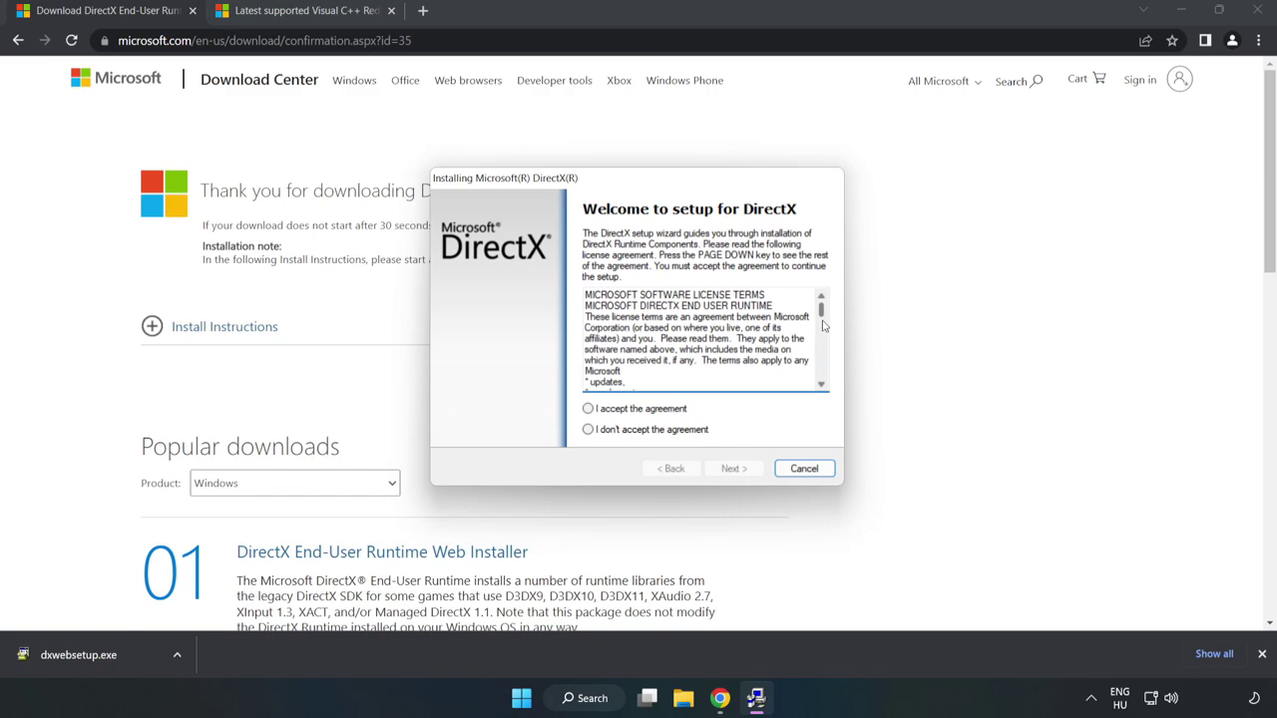
{"action": "left_click_drag", "start_coordinate": [820, 312], "coordinate": [820, 389]}
{"action": "left_click", "coordinate": [585, 409]}
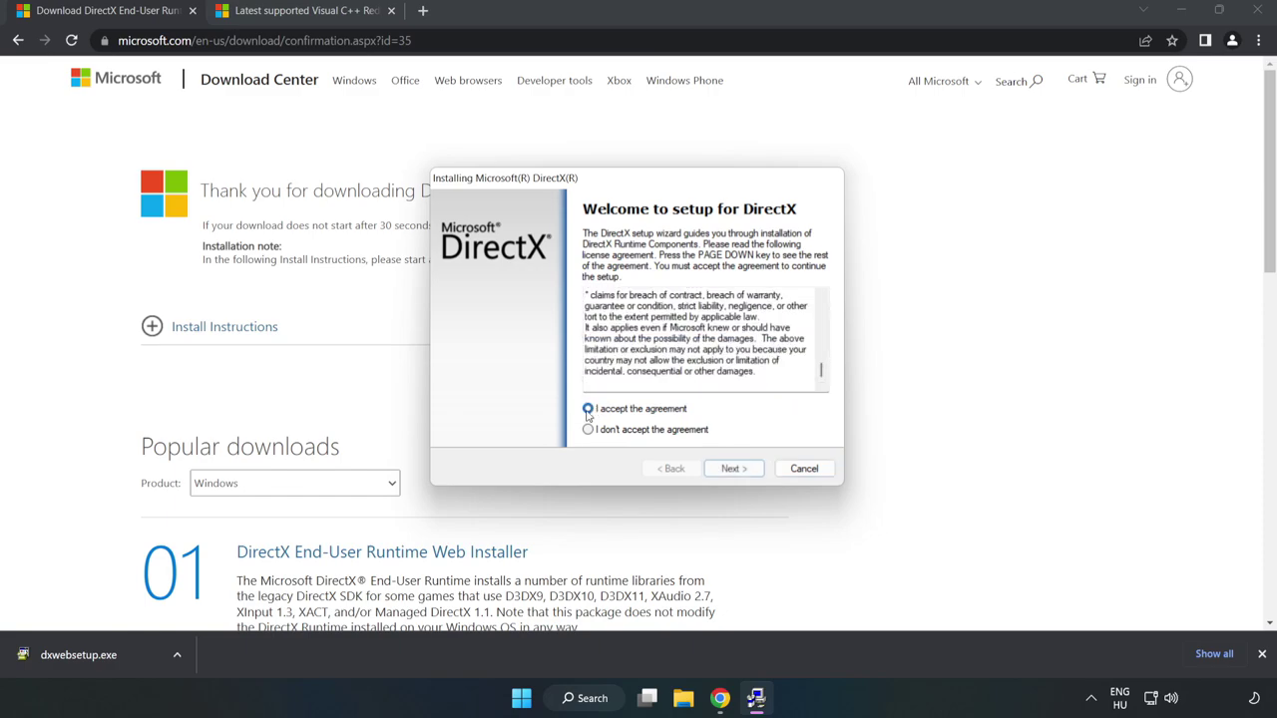
{"action": "left_click", "coordinate": [733, 469]}
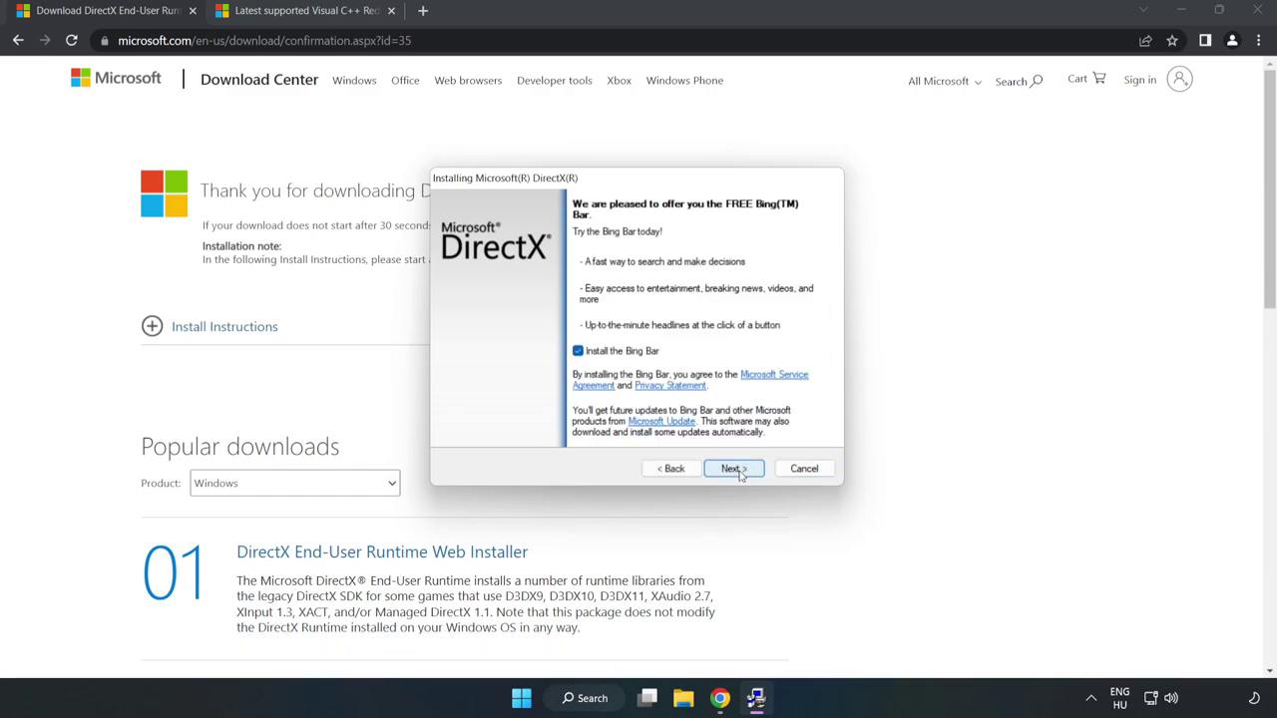
{"action": "left_click", "coordinate": [578, 351]}
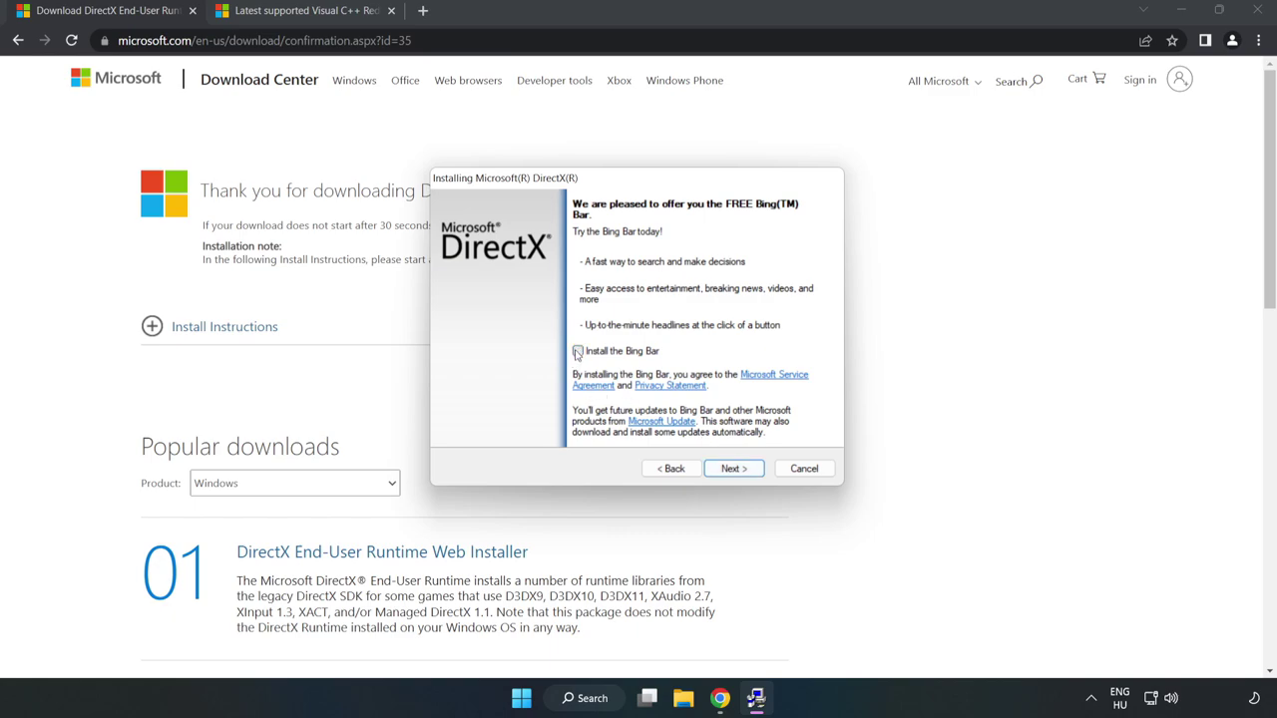
{"action": "left_click", "coordinate": [737, 470]}
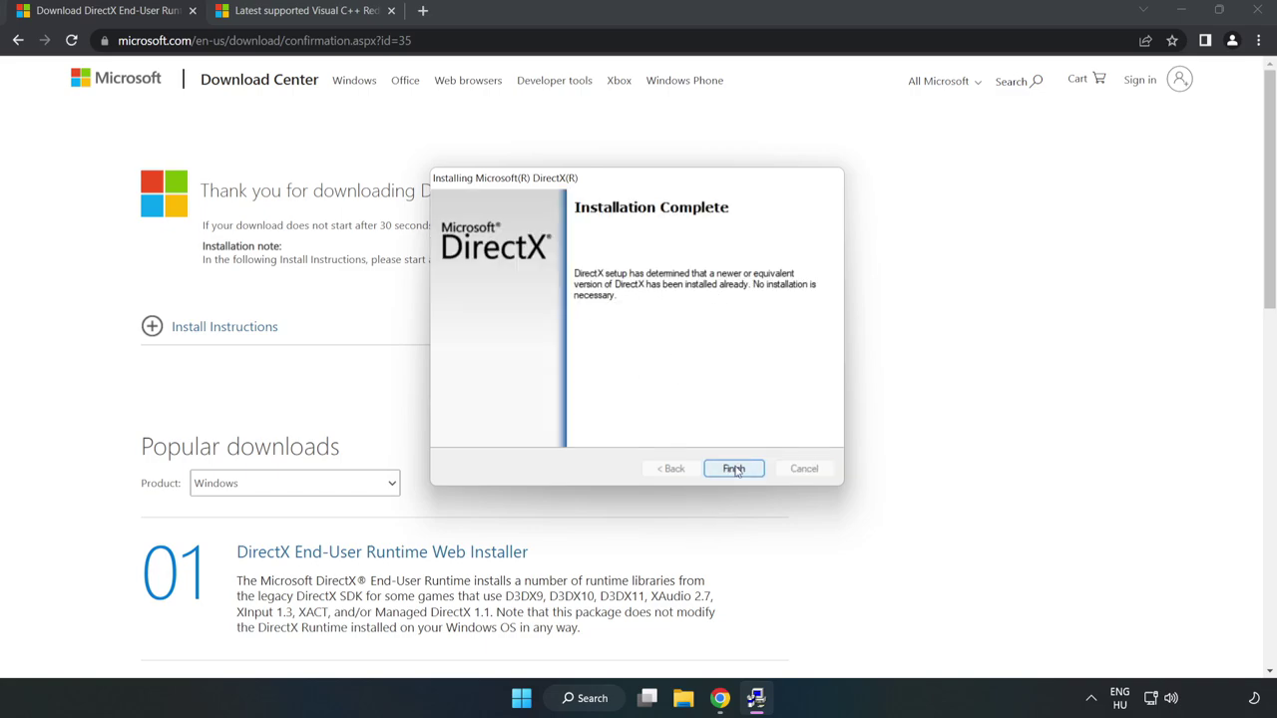
{"action": "left_click", "coordinate": [734, 469]}
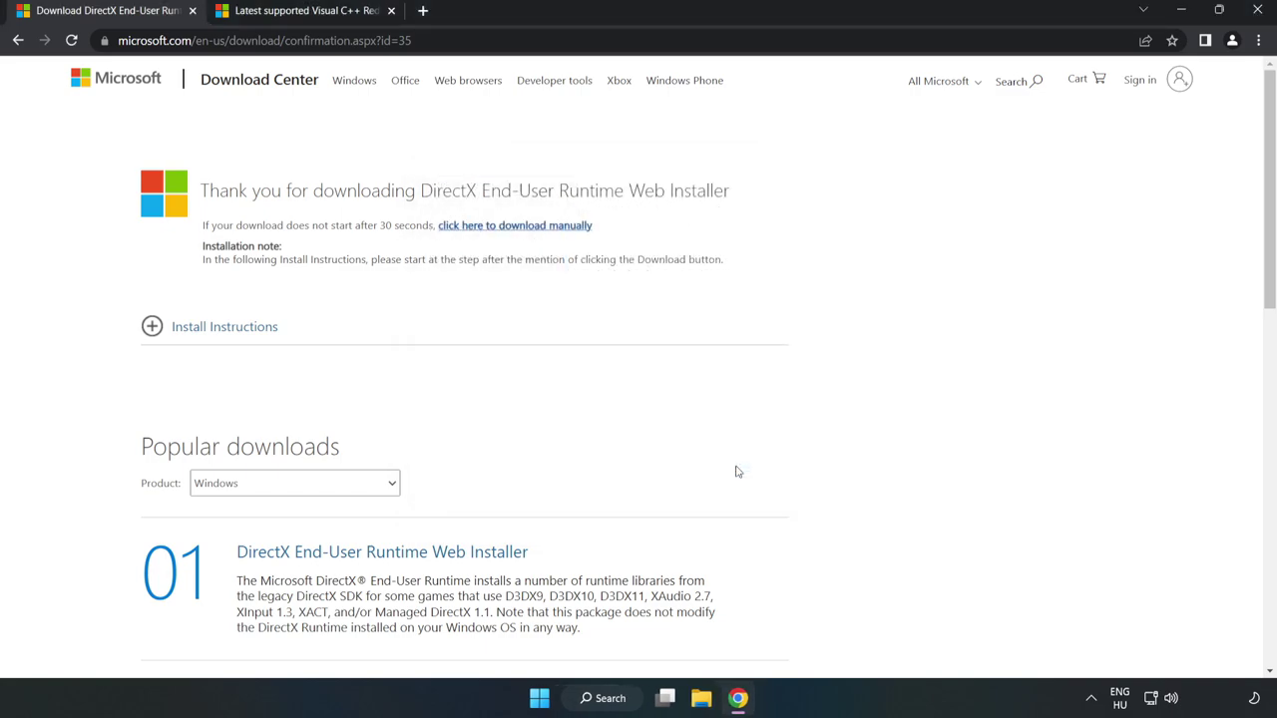
- Close the DirectX page and download the ARM64, X86 and X64 Visual C++ 2015-2022 redistributables, allowing multiple file downloads
{"action": "left_click", "coordinate": [193, 11]}
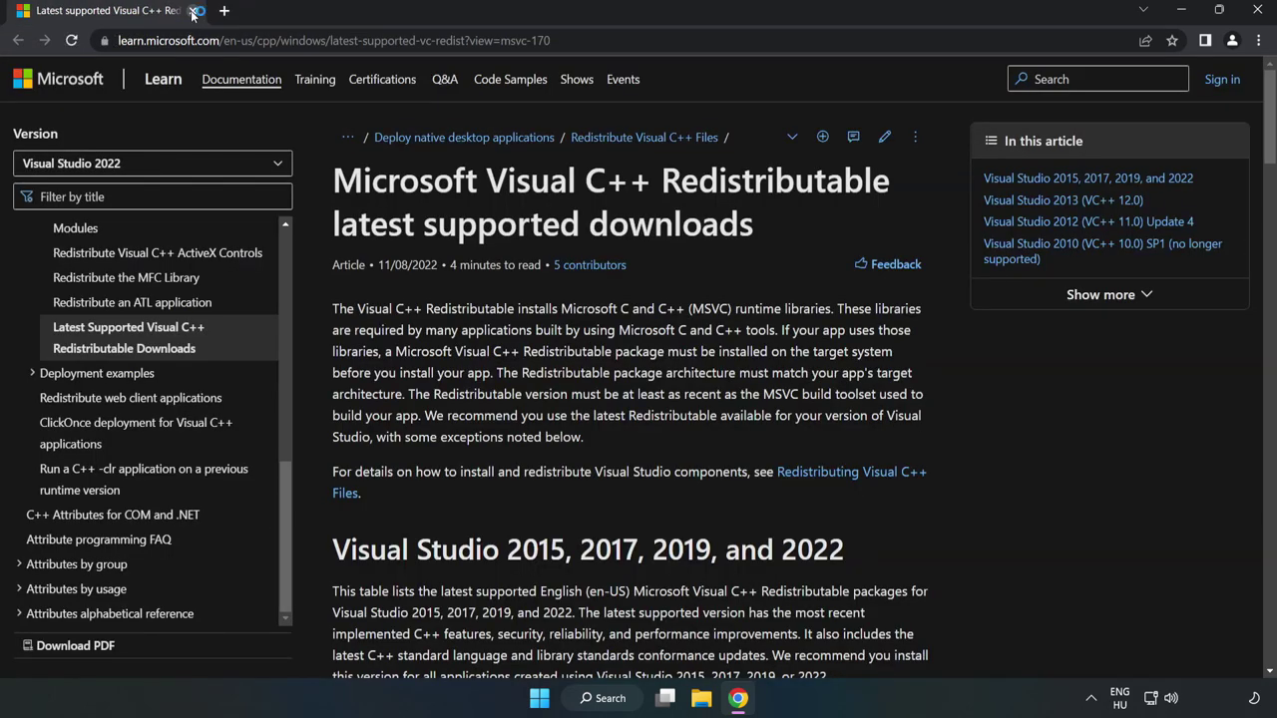
{"action": "left_click", "coordinate": [515, 41]}
{"action": "left_click_drag", "start_coordinate": [514, 41], "coordinate": [560, 47]}
{"action": "left_click", "coordinate": [679, 220]}
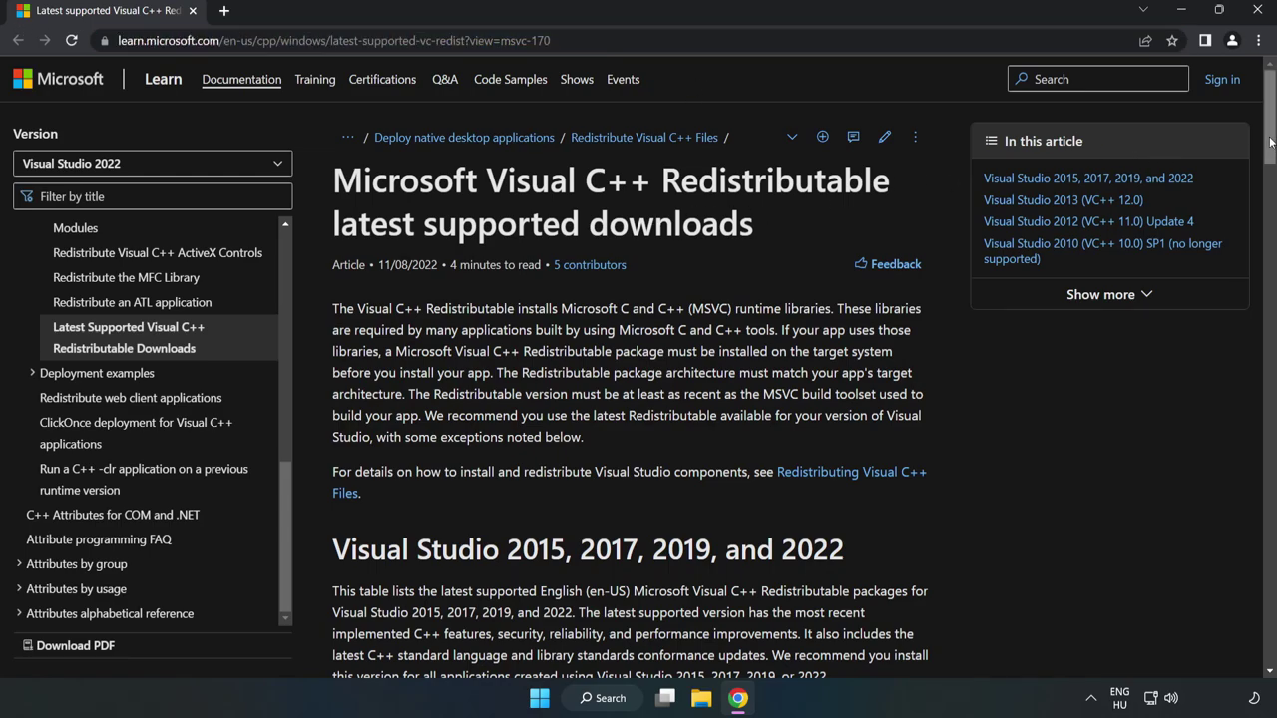
{"action": "left_click_drag", "start_coordinate": [1265, 152], "coordinate": [1265, 214]}
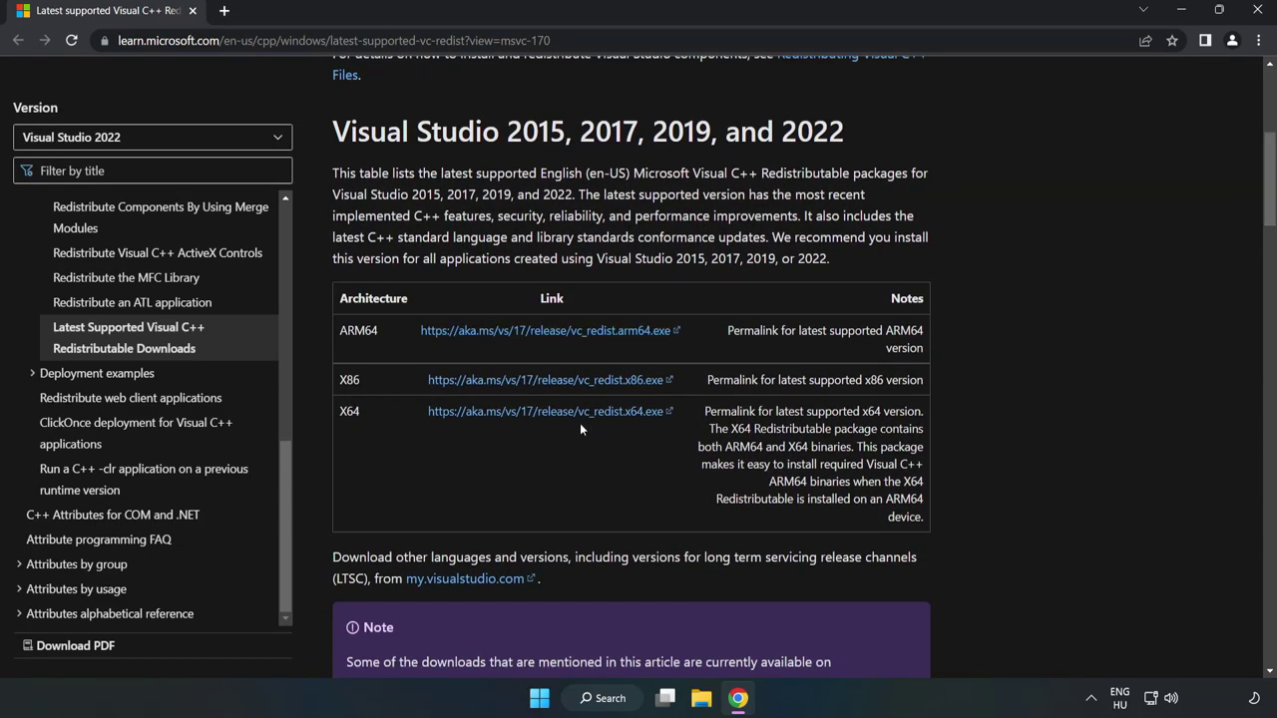
{"action": "left_click", "coordinate": [547, 332]}
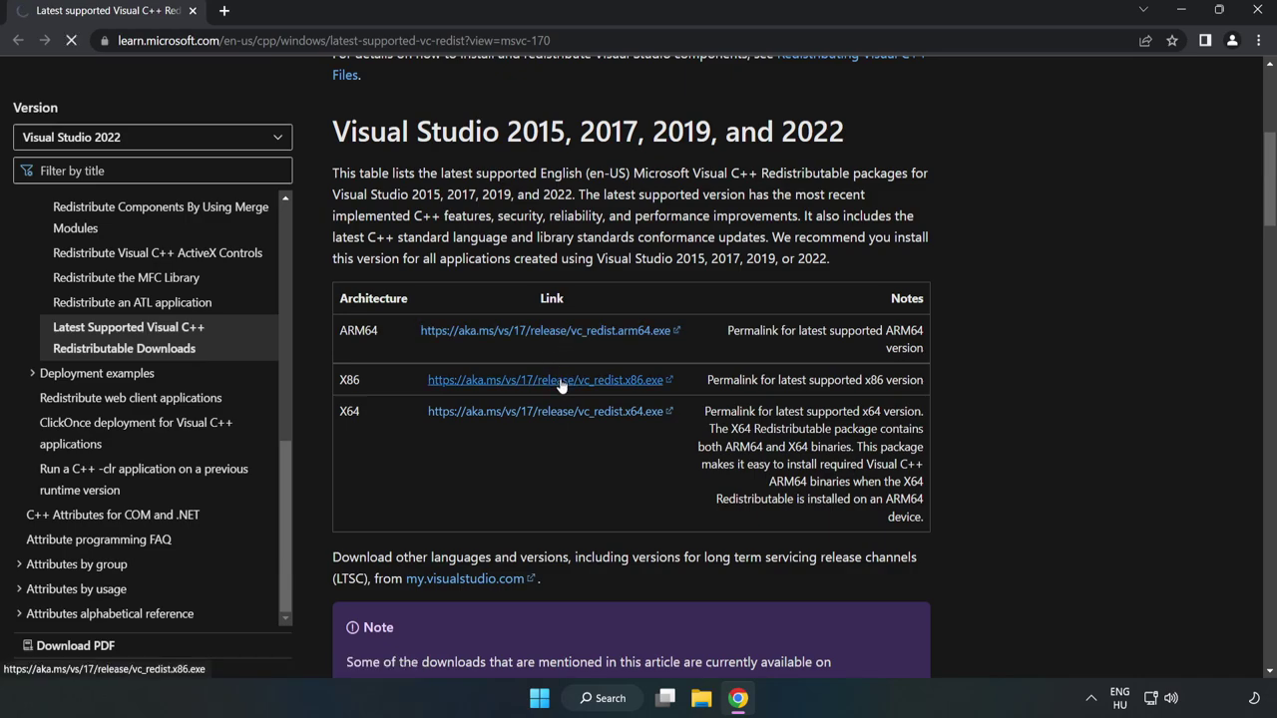
{"action": "left_click", "coordinate": [561, 382]}
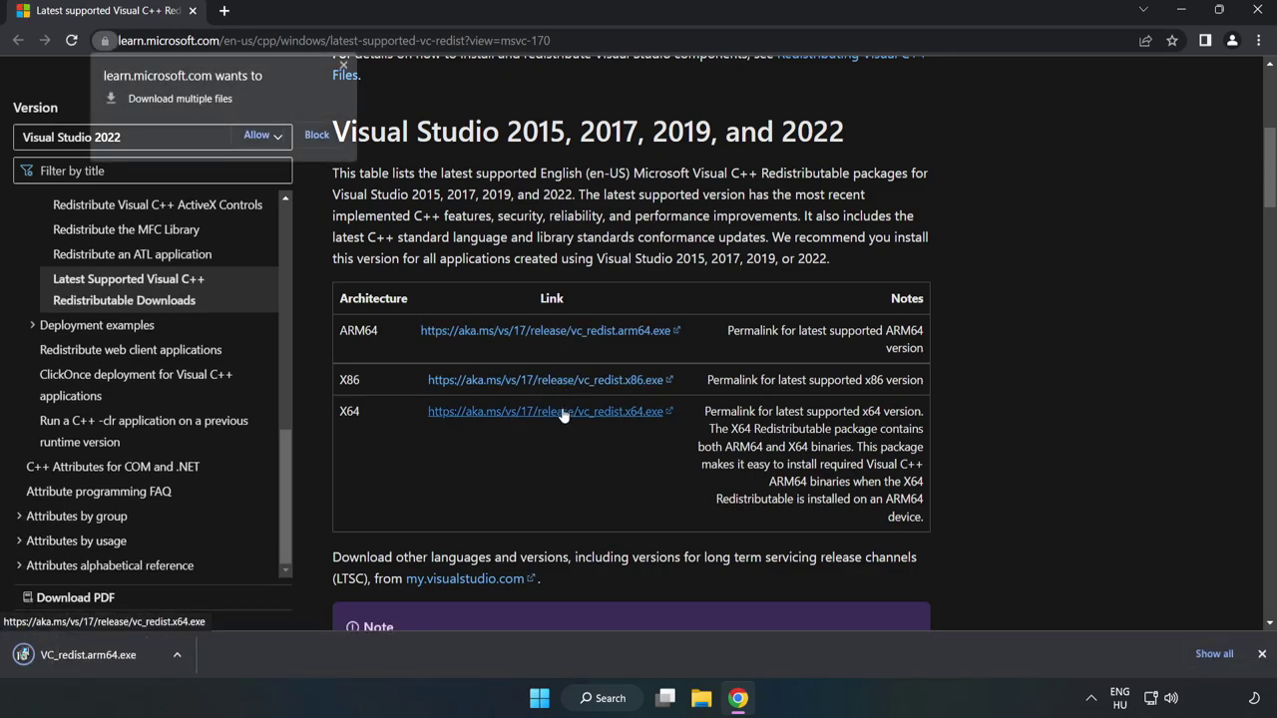
{"action": "left_click", "coordinate": [256, 136]}
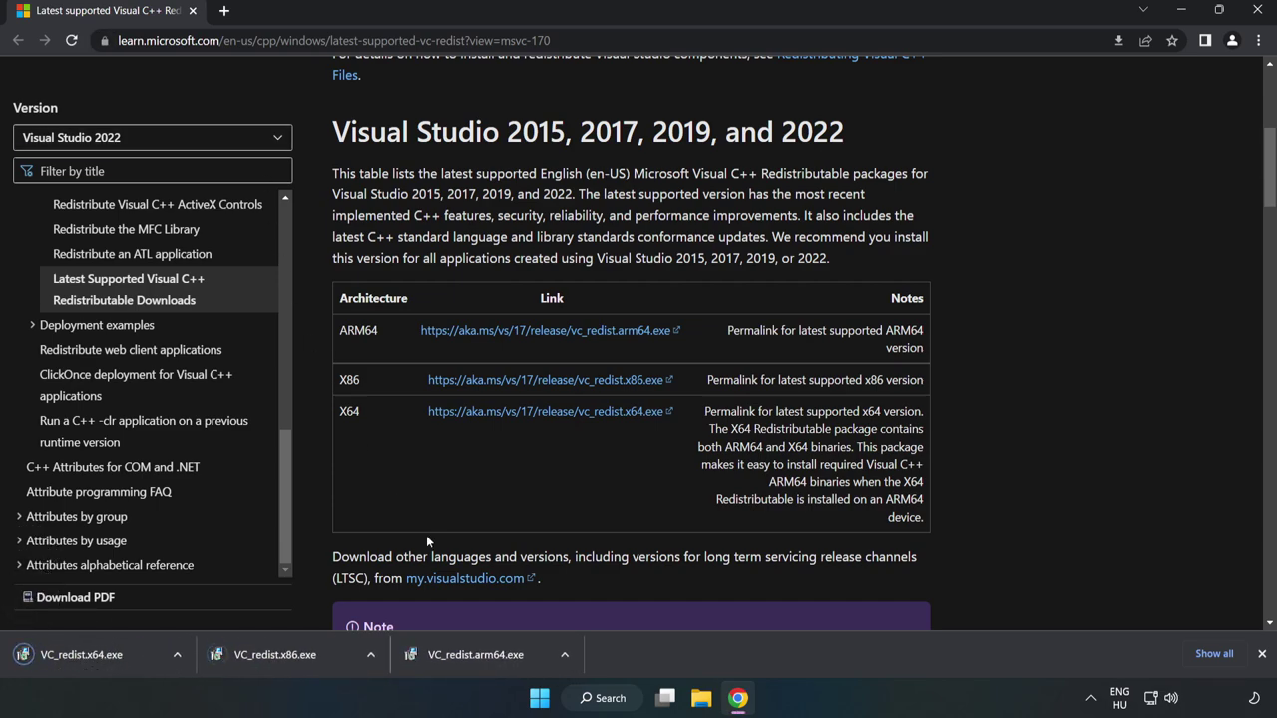
- Try to install VC_redist.arm64.exe by agreeing to the license terms, and close its setup window
{"action": "left_click", "coordinate": [489, 659]}
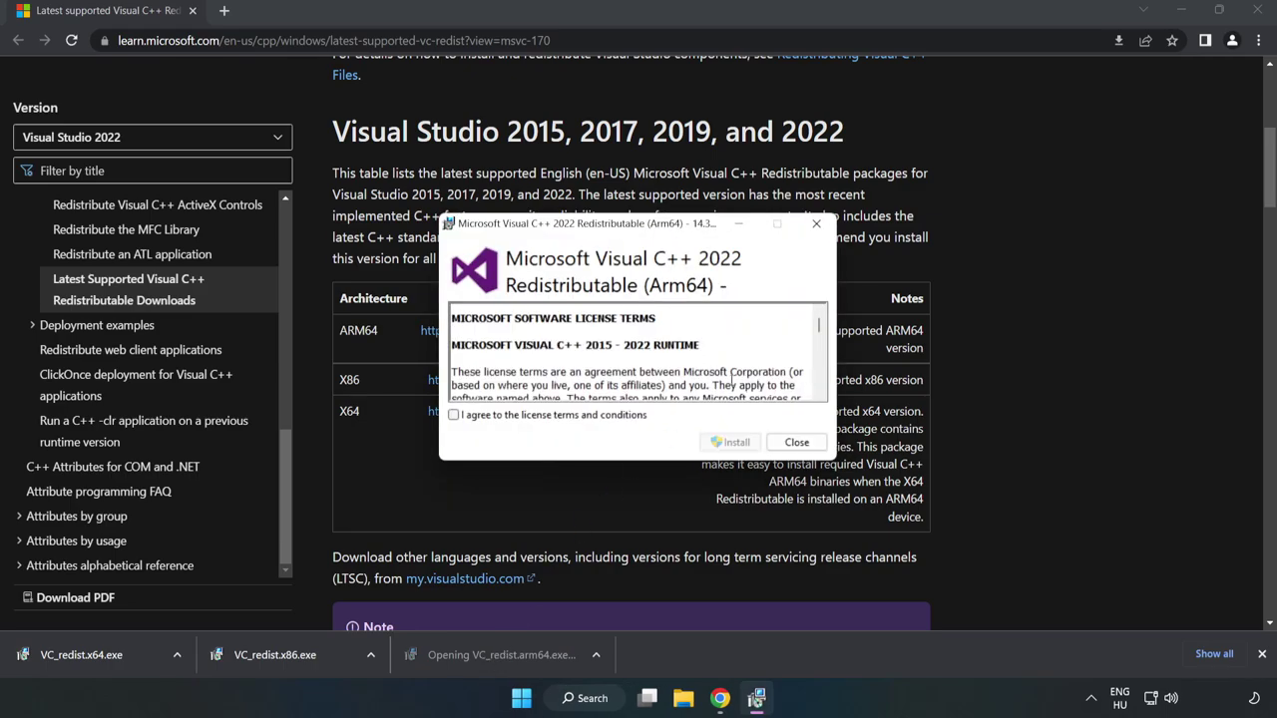
{"action": "left_click_drag", "start_coordinate": [818, 331], "coordinate": [819, 387]}
{"action": "left_click", "coordinate": [558, 415]}
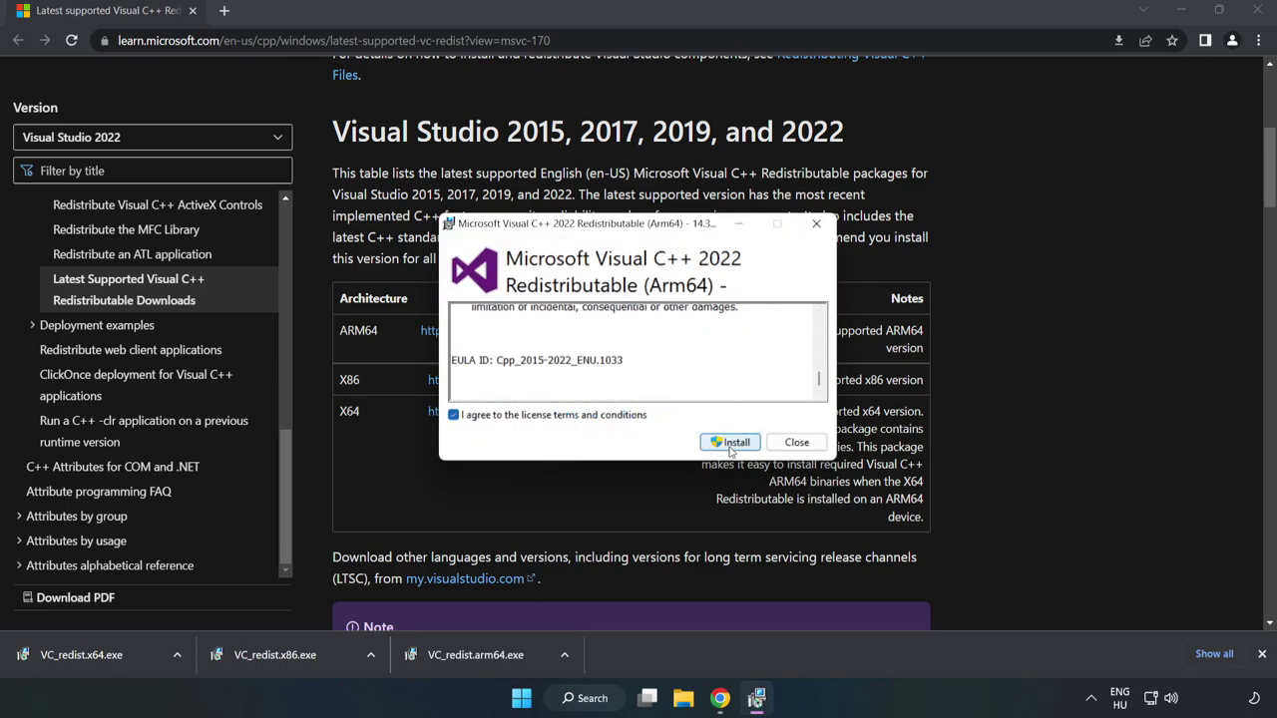
{"action": "left_click", "coordinate": [731, 445]}
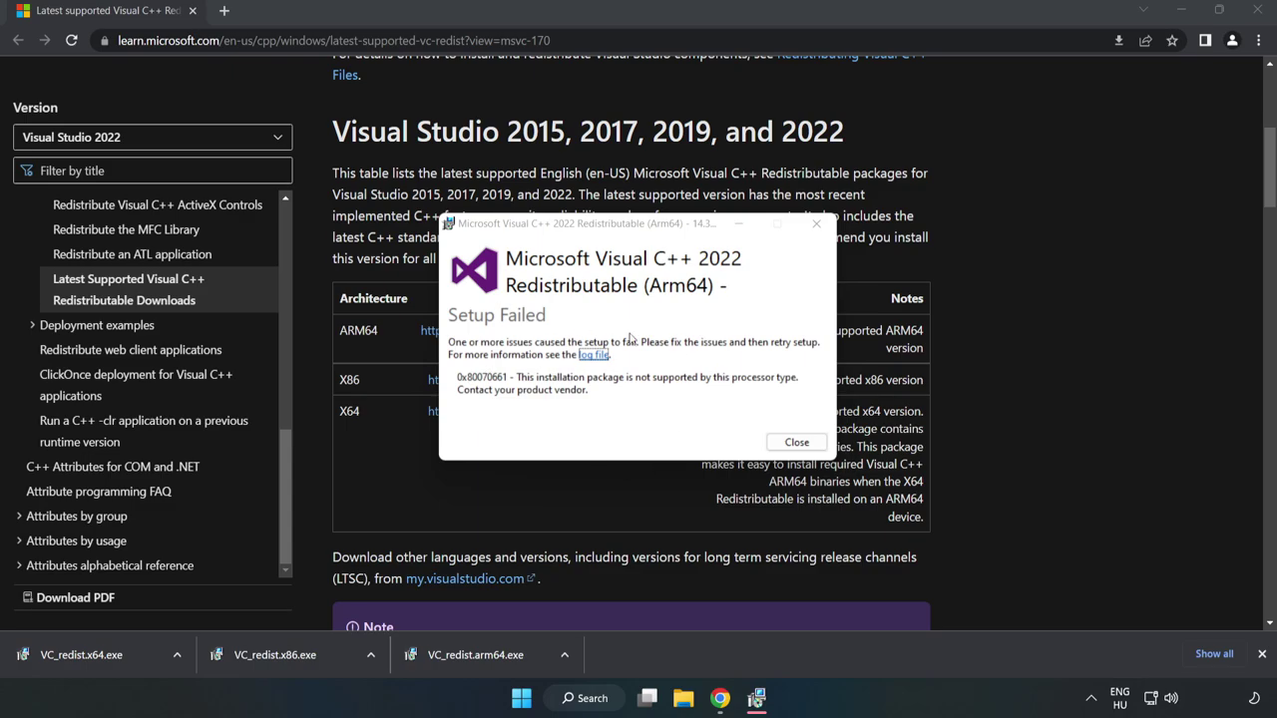
{"action": "left_click", "coordinate": [796, 442]}
- Install the x86 and x64 Visual C++ redistributables from the downloaded files, closing each setup without restarting
{"action": "left_click", "coordinate": [303, 655]}
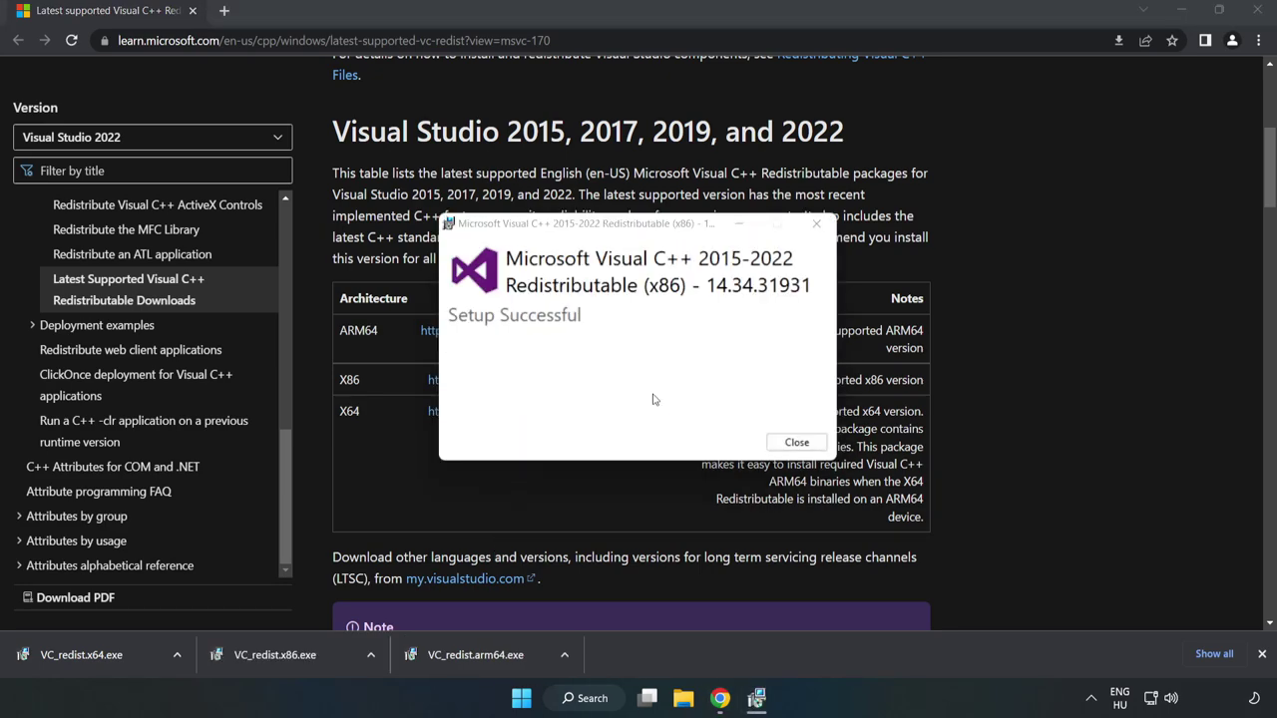
{"action": "left_click", "coordinate": [796, 442]}
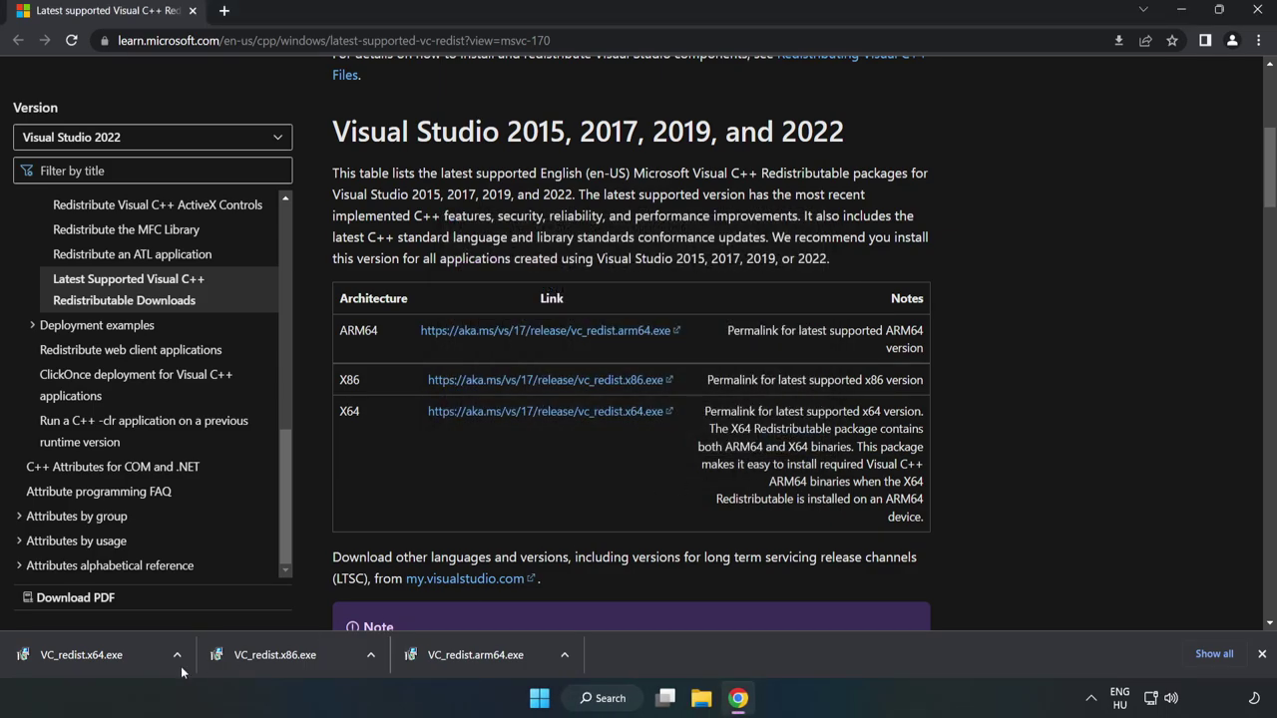
{"action": "left_click", "coordinate": [68, 653]}
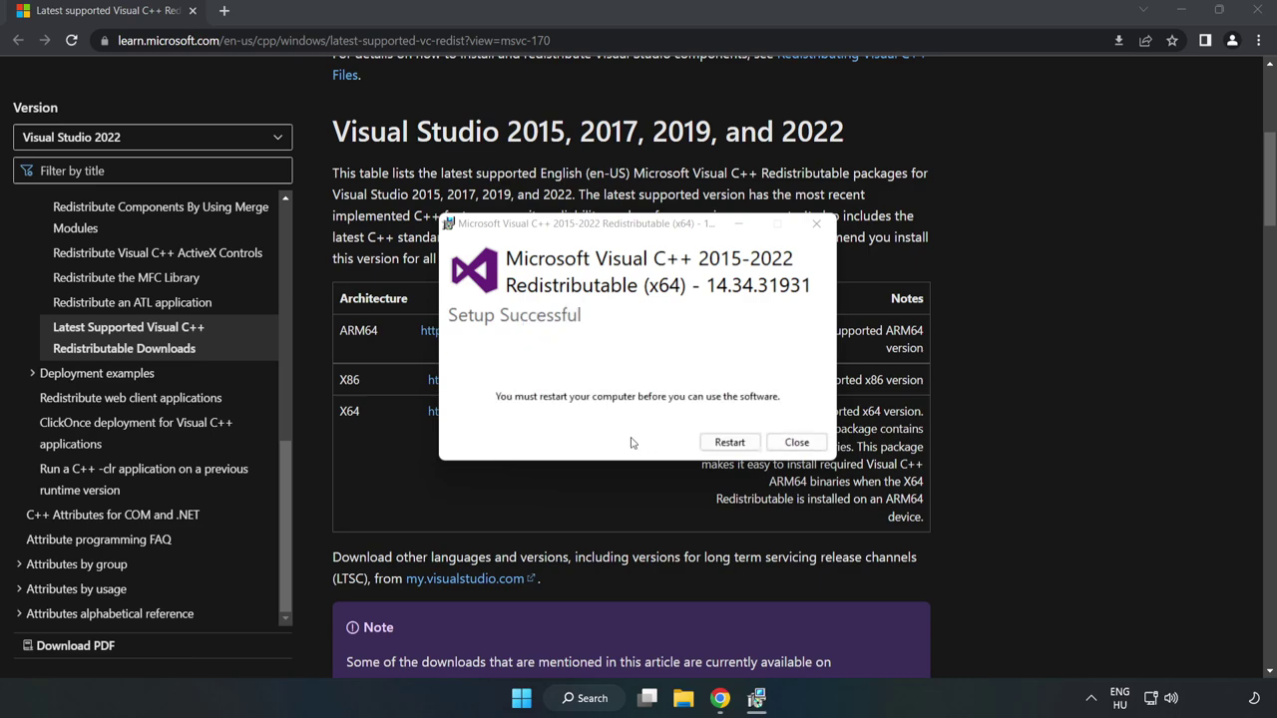
{"action": "left_click", "coordinate": [796, 445]}
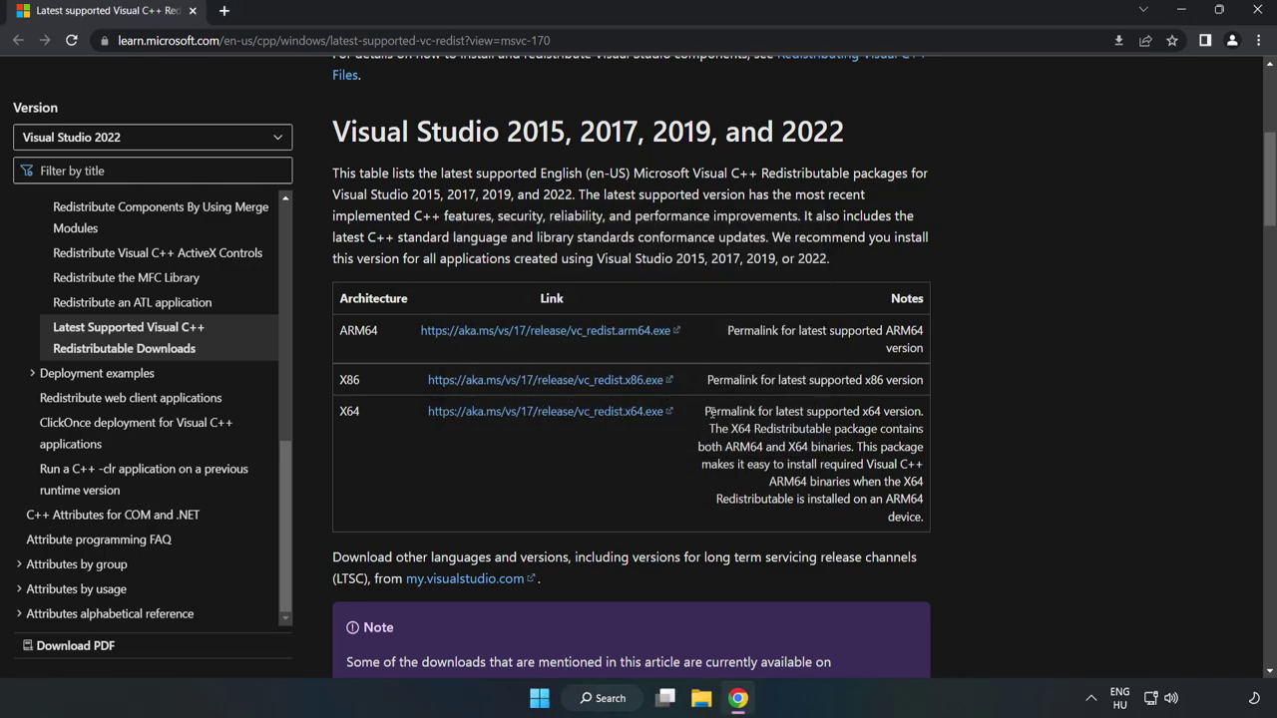
- Close the browser and open the Windows power options for restarting the computer
{"action": "left_click", "coordinate": [1259, 14]}
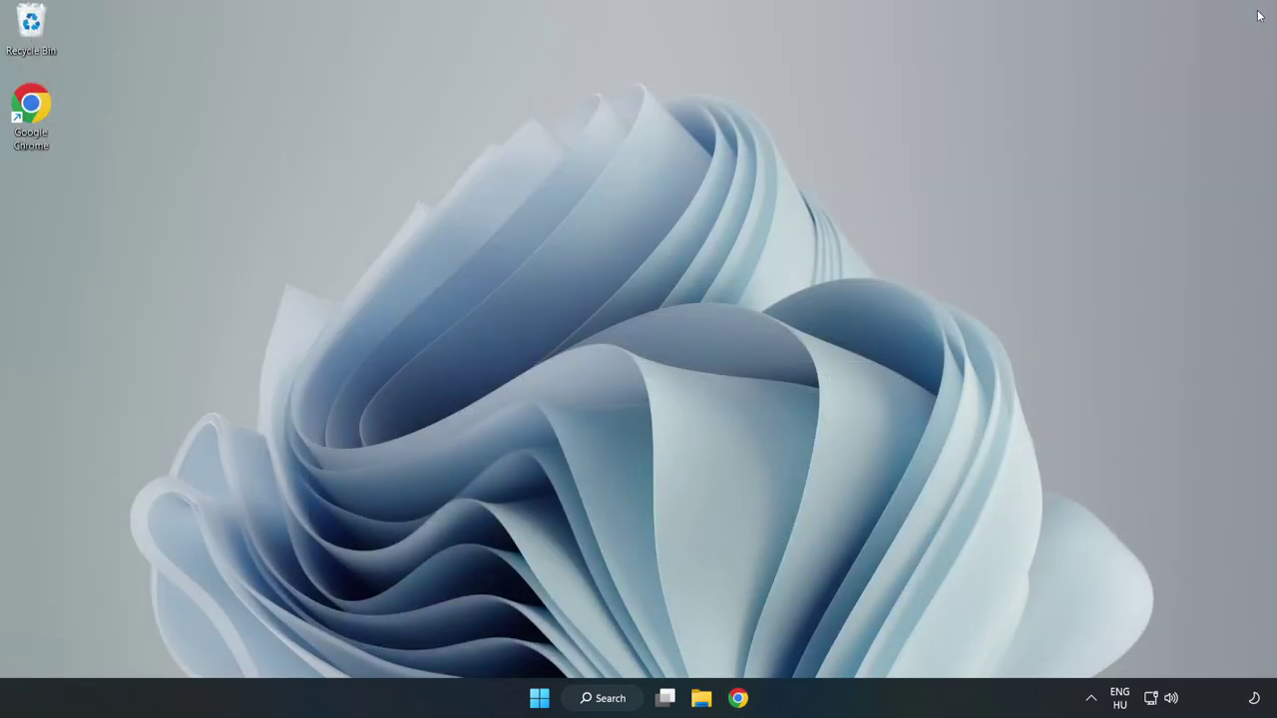
{"action": "left_click", "coordinate": [539, 699]}
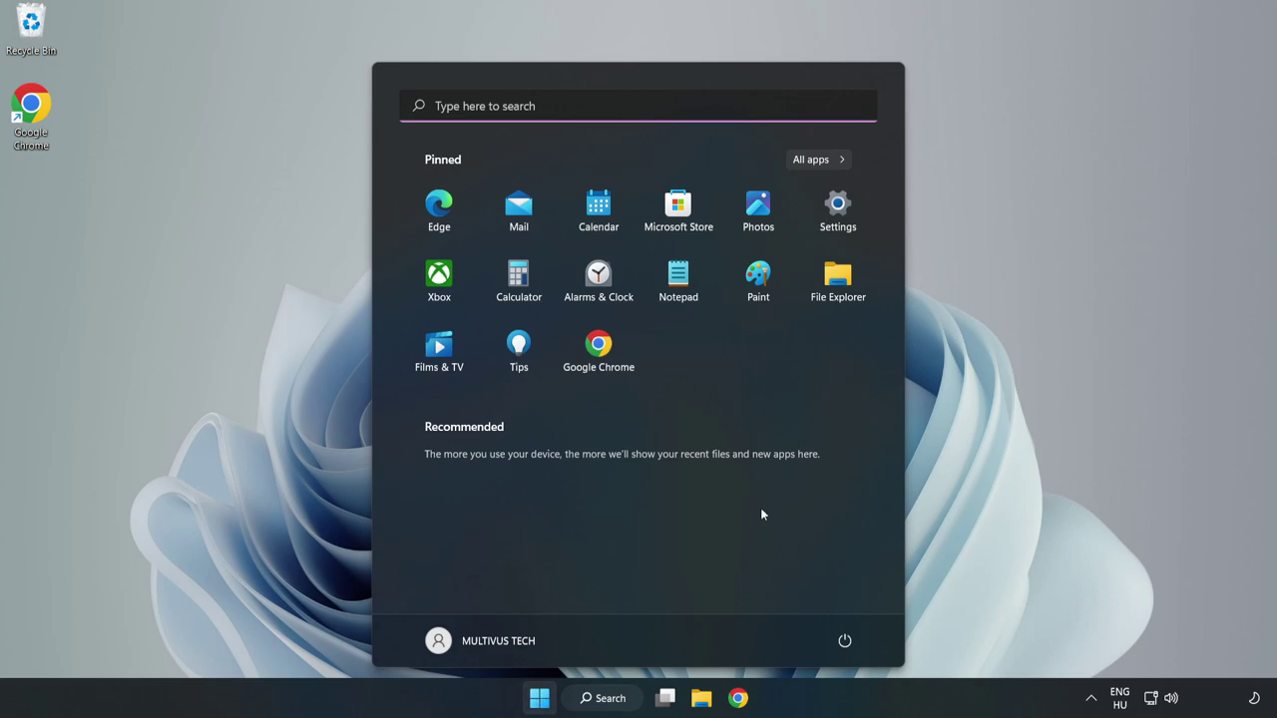
{"action": "left_click", "coordinate": [841, 643]}
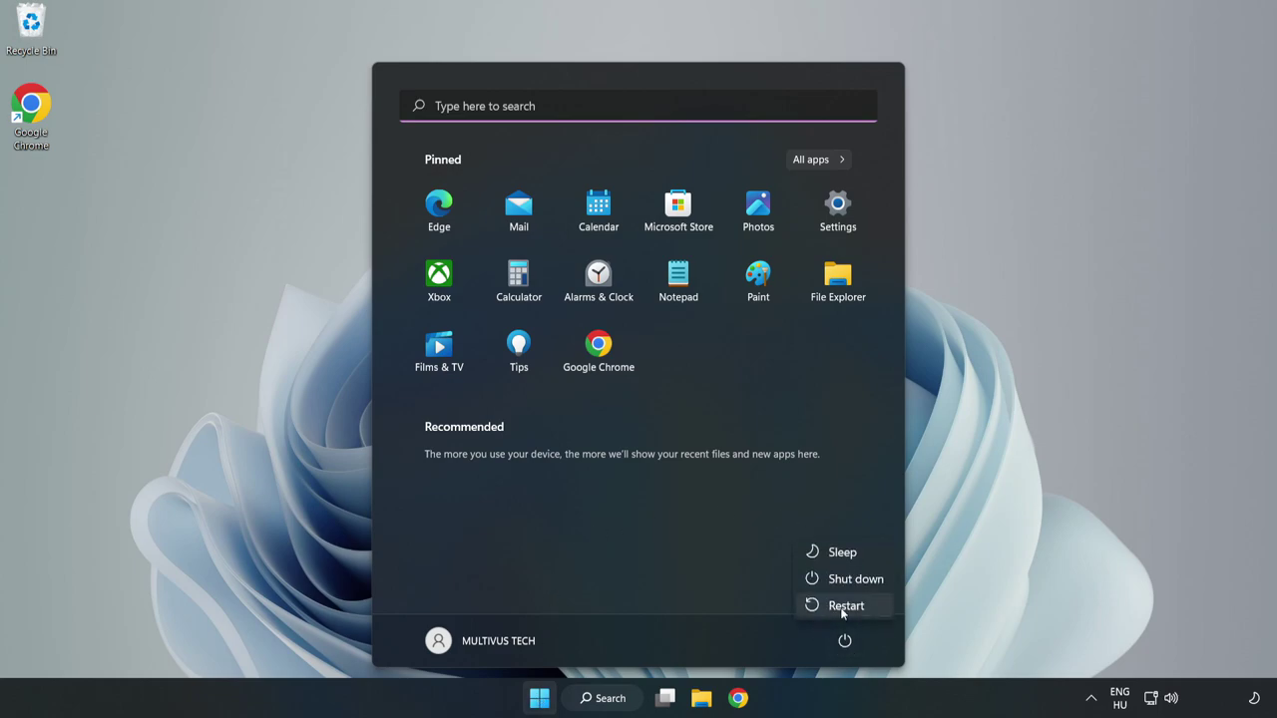